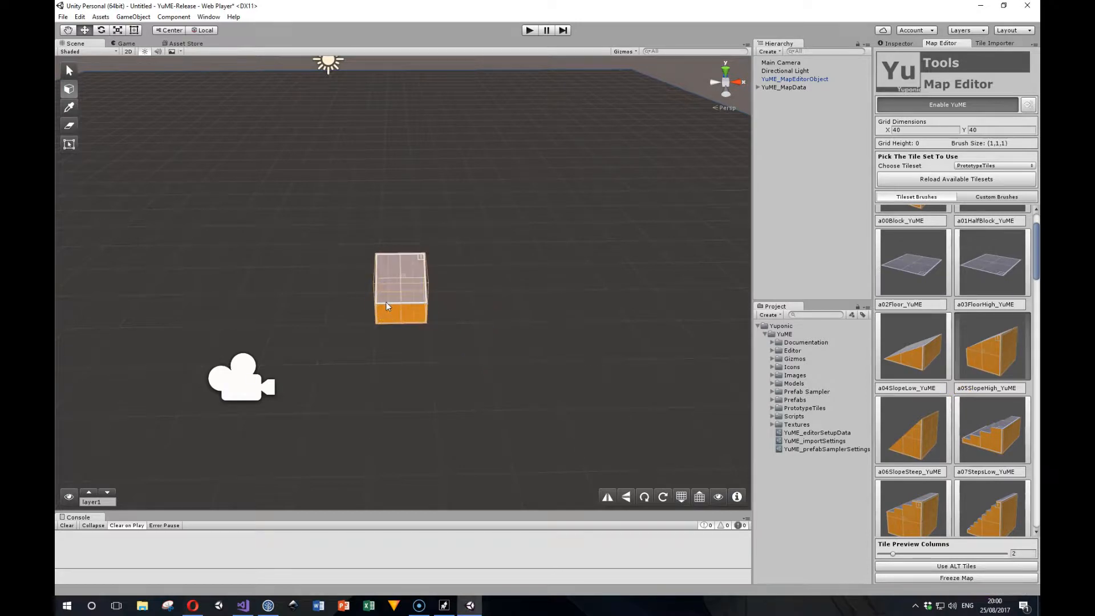
Step: Rotate the a05SlopeHigh tile brush repeatedly around its vertical axis through its four orientations
{"action": "key", "text": "z"}
{"action": "key", "text": "z"}
{"action": "key", "text": "z"}
{"action": "key", "text": "z"}
{"action": "key", "text": "z"}
{"action": "key", "text": "z"}
{"action": "key", "text": "z"}
{"action": "key", "text": "z"}
{"action": "key", "text": "z"}
{"action": "key", "text": "z"}
{"action": "key", "text": "z"}
{"action": "key", "text": "z"}
{"action": "key", "text": "z"}
{"action": "key", "text": "z"}
{"action": "key", "text": "z"}
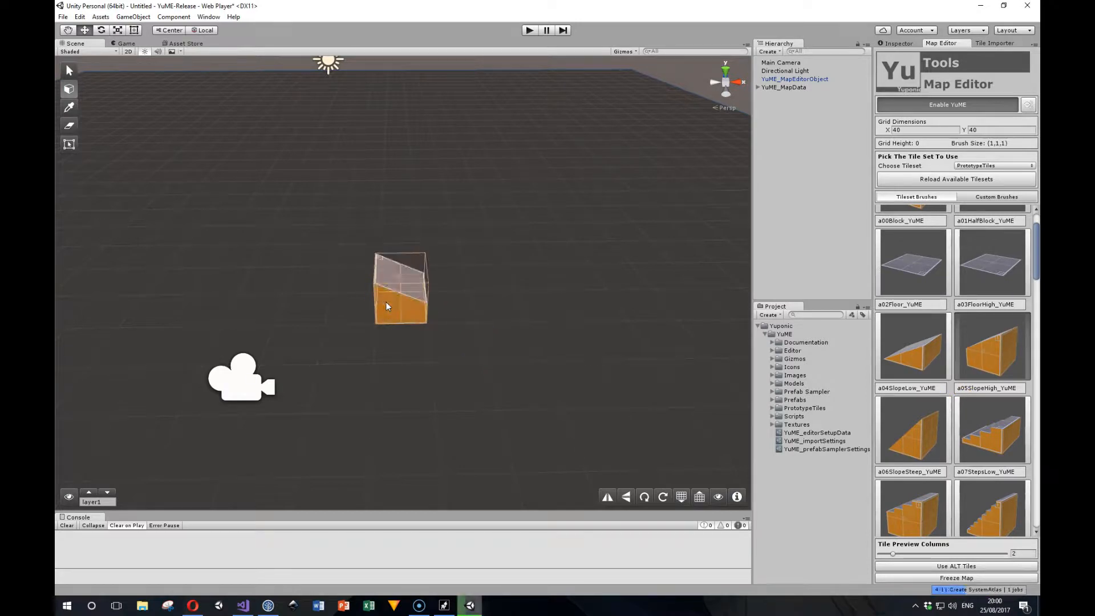
{"action": "key", "text": "z"}
{"action": "key", "text": "z"}
{"action": "key", "text": "z"}
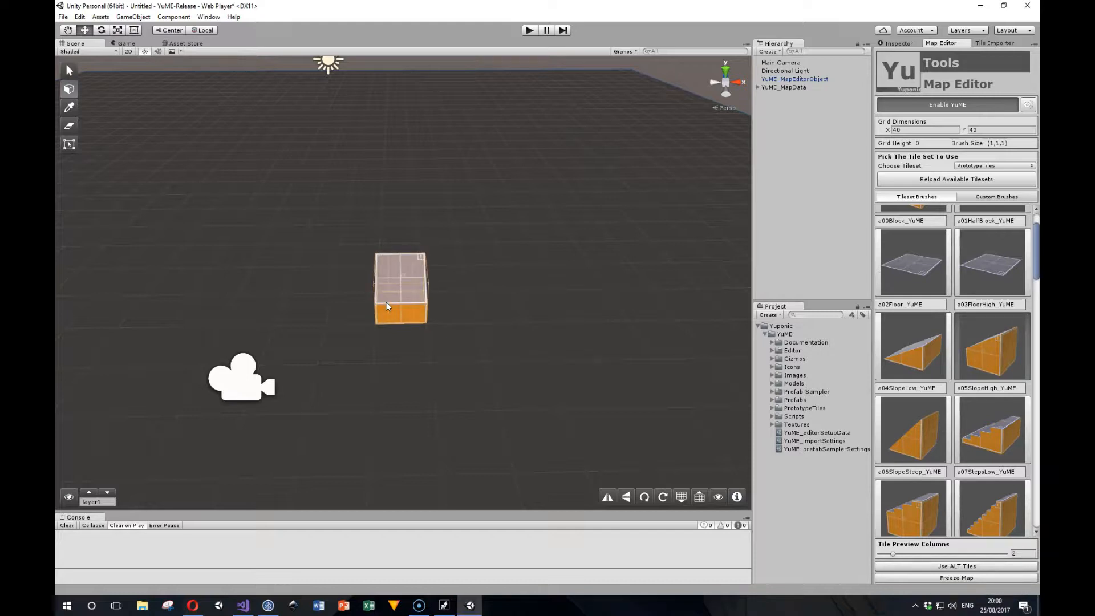
Step: Rotate the slope brush the opposite way around the vertical axis and turn it upside down around the X axis
{"action": "key", "text": "x"}
{"action": "key", "text": "x"}
{"action": "key", "text": "x"}
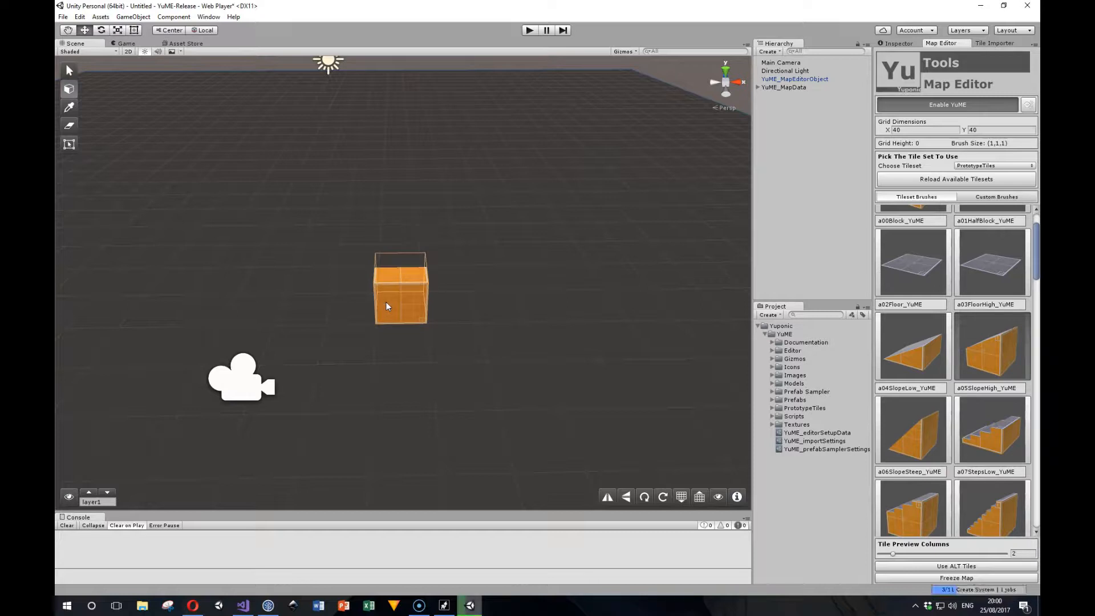
{"action": "key", "text": "b"}
{"action": "key", "text": "n"}
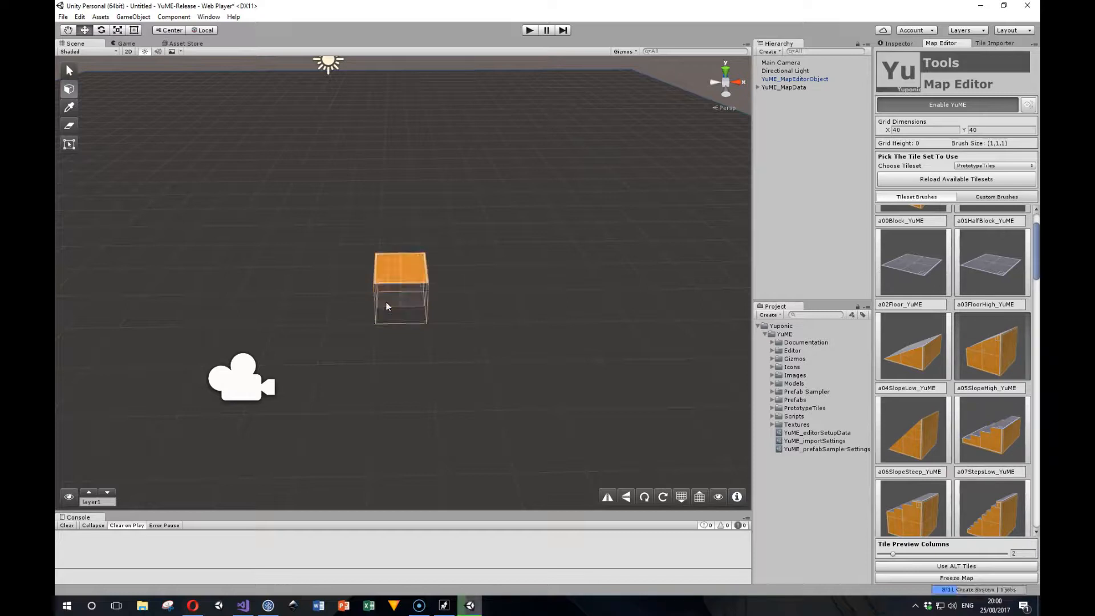
Step: Place two upside-down slope tiles side by side on the grid
{"action": "left_click_drag", "start_coordinate": [459, 330], "coordinate": [379, 308], "text": "alt"}
{"action": "left_click", "coordinate": [346, 272]}
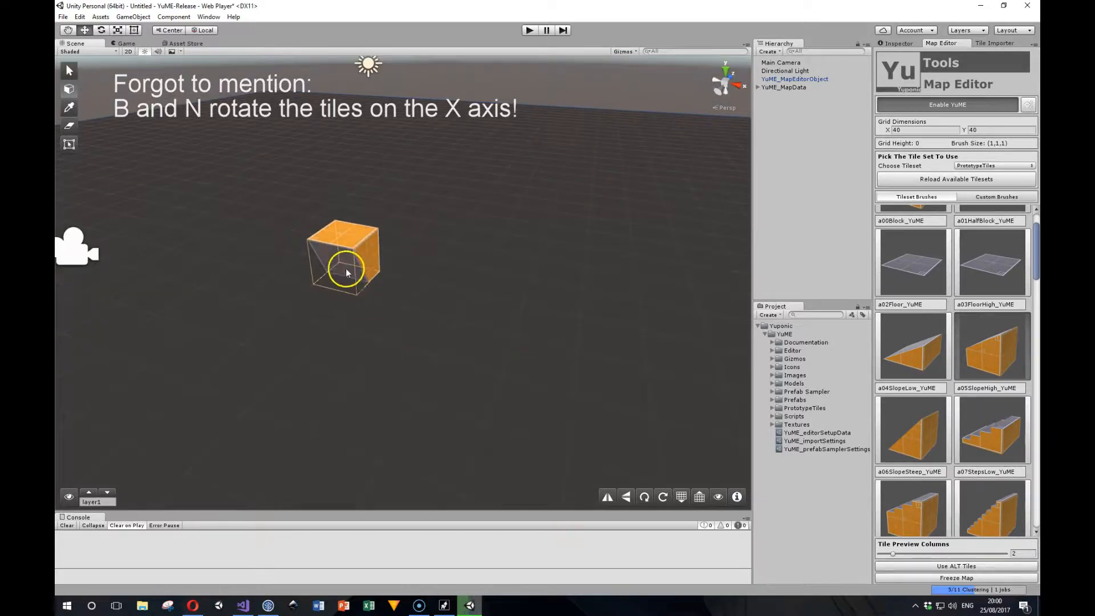
{"action": "left_click", "coordinate": [394, 286]}
{"action": "left_click_drag", "start_coordinate": [486, 343], "coordinate": [550, 293], "text": "alt"}
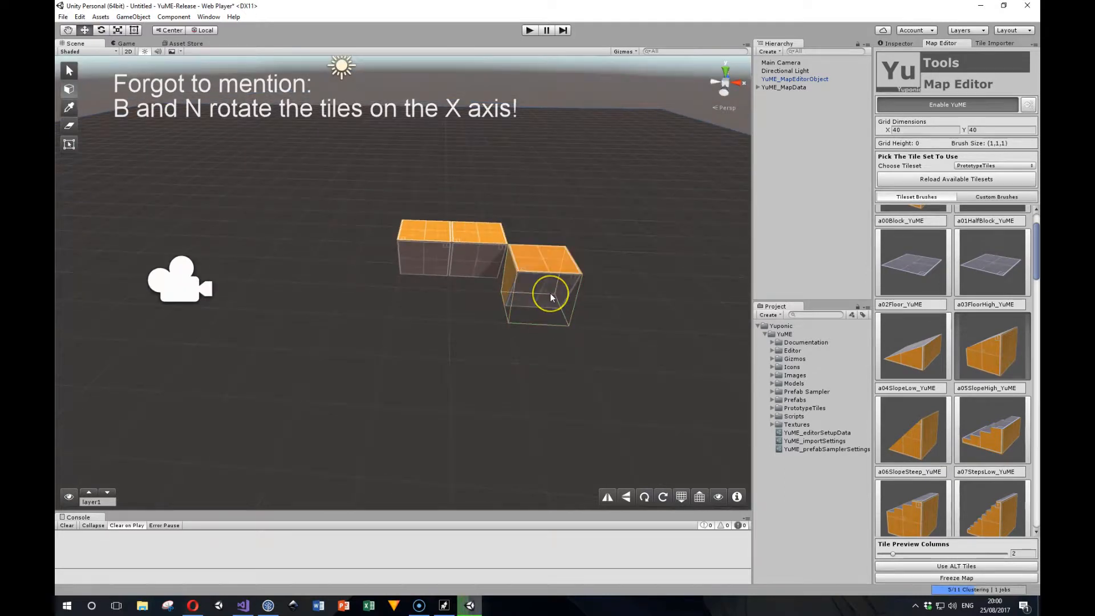
Step: Cycle the brush to curved tiles and extend the slope pair on both sides into a row of eight tiles
{"action": "scroll", "coordinate": [549, 292], "scroll_direction": "down", "scroll_amount": 3, "text": "ctrl+shift"}
{"action": "scroll", "coordinate": [551, 294], "scroll_direction": "down", "scroll_amount": 5, "text": "ctrl+shift"}
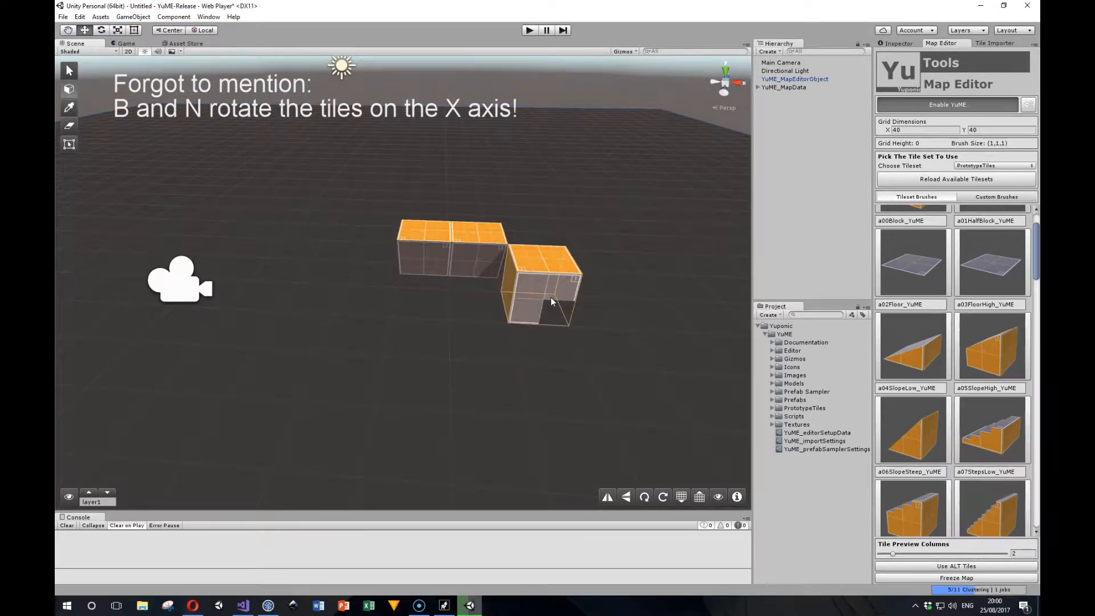
{"action": "scroll", "coordinate": [551, 298], "scroll_direction": "down", "scroll_amount": 2, "text": "ctrl+shift"}
{"action": "mouse_move", "coordinate": [552, 299]}
{"action": "left_mouse_down"}
{"action": "mouse_move", "coordinate": [535, 286]}
{"action": "mouse_move", "coordinate": [379, 273]}
{"action": "mouse_move", "coordinate": [565, 354]}
{"action": "mouse_move", "coordinate": [563, 373]}
{"action": "mouse_move", "coordinate": [488, 371]}
{"action": "left_mouse_up"}
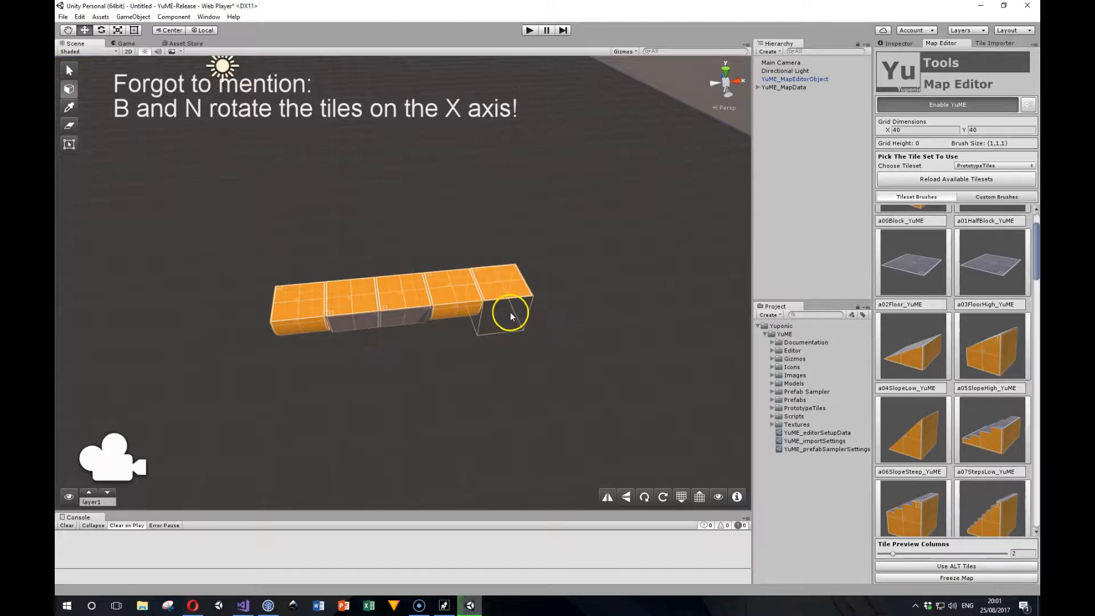
{"action": "left_click_drag", "start_coordinate": [508, 312], "coordinate": [401, 367], "text": "alt"}
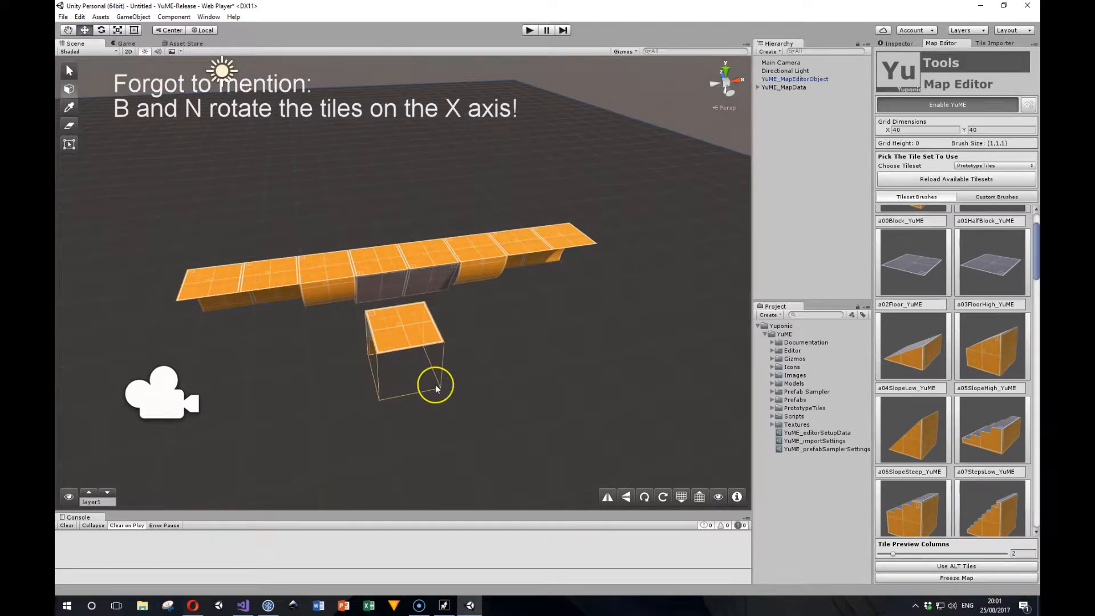
Step: Rotate the curved tile brush around the X axis so its curve flares outward at the base beneath the row
{"action": "key", "text": "b"}
{"action": "key", "text": "b"}
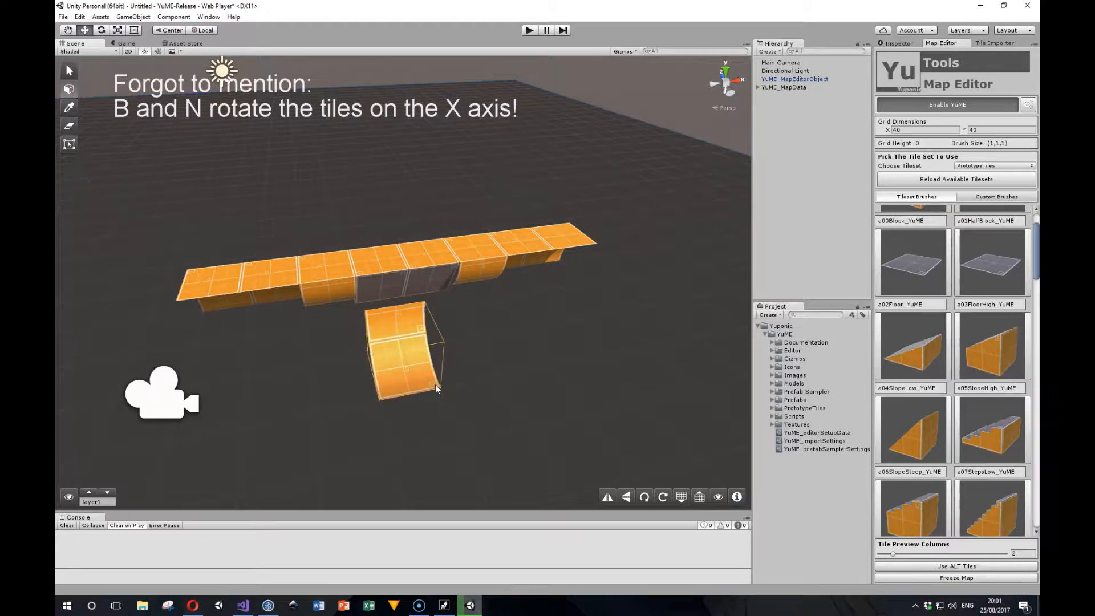
{"action": "left_click_drag", "start_coordinate": [273, 376], "coordinate": [328, 336], "text": "alt"}
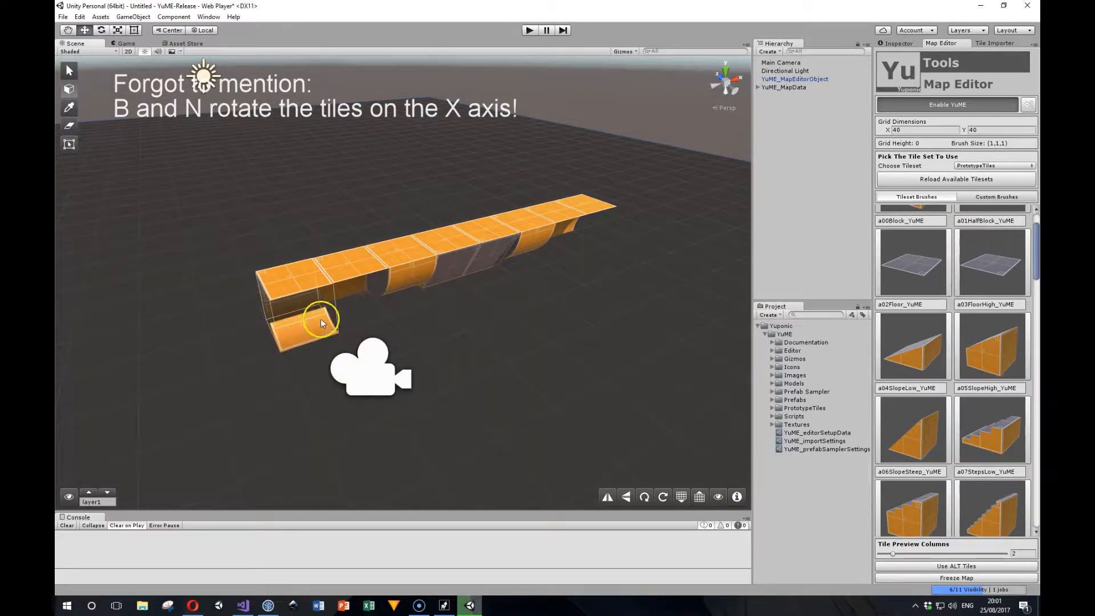
{"action": "key", "text": "b"}
{"action": "key", "text": "b"}
{"action": "key", "text": "b"}
{"action": "key", "text": "b"}
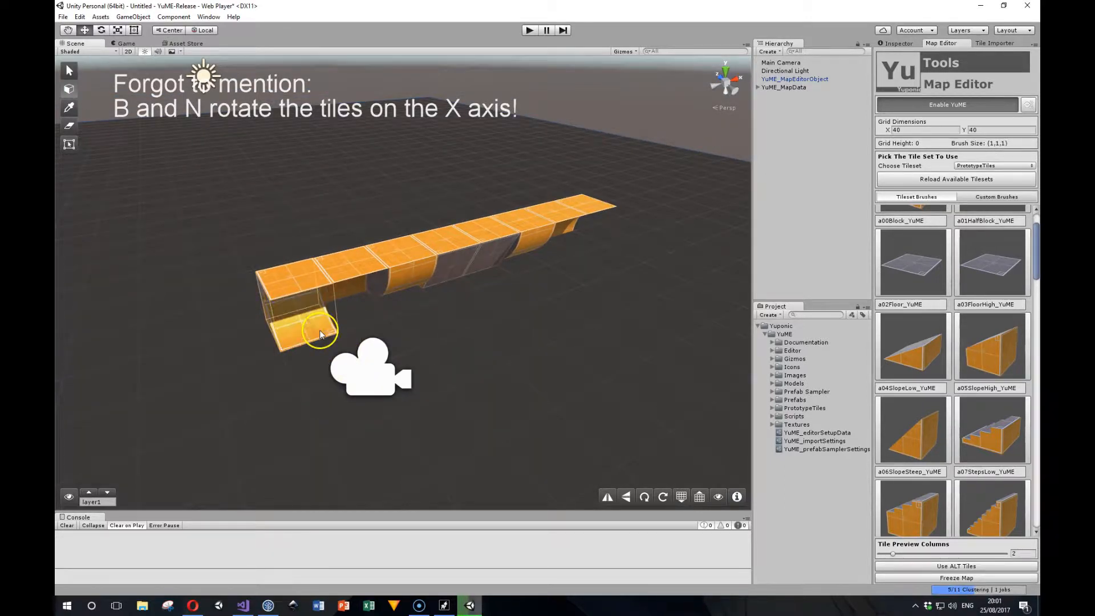
Step: Lower the grid height to -1 and place two curved tiles beneath each end of the row
{"action": "key", "text": "minus"}
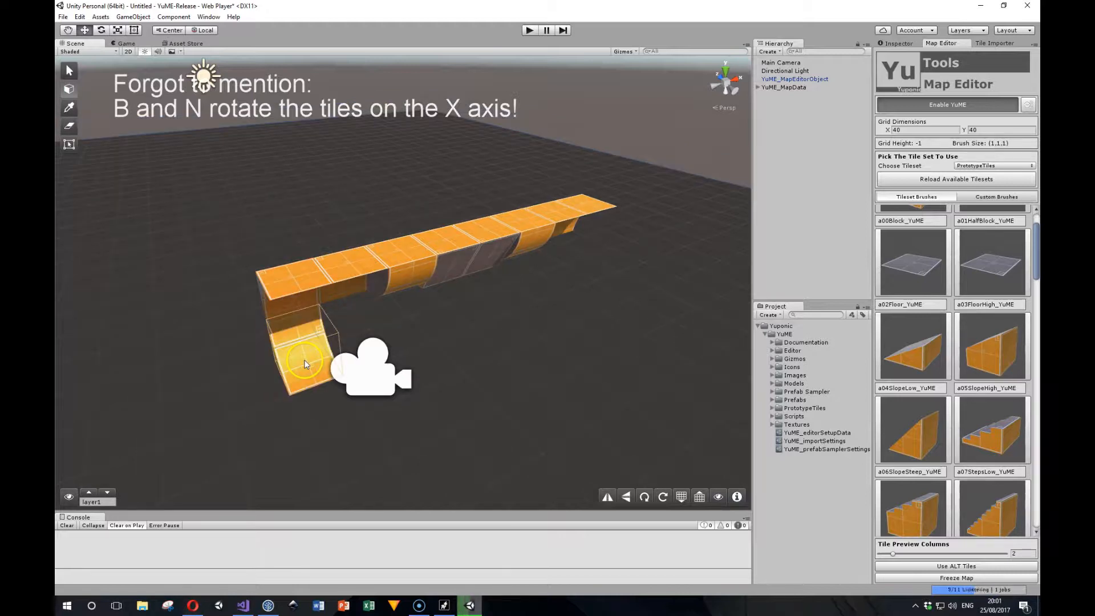
{"action": "left_click", "coordinate": [313, 360]}
{"action": "left_click", "coordinate": [369, 353]}
{"action": "left_click_drag", "start_coordinate": [523, 343], "coordinate": [417, 339], "text": "alt"}
{"action": "left_click", "coordinate": [509, 306]}
{"action": "left_click_drag", "start_coordinate": [516, 311], "coordinate": [517, 379], "text": "alt"}
{"action": "left_click", "coordinate": [526, 388]}
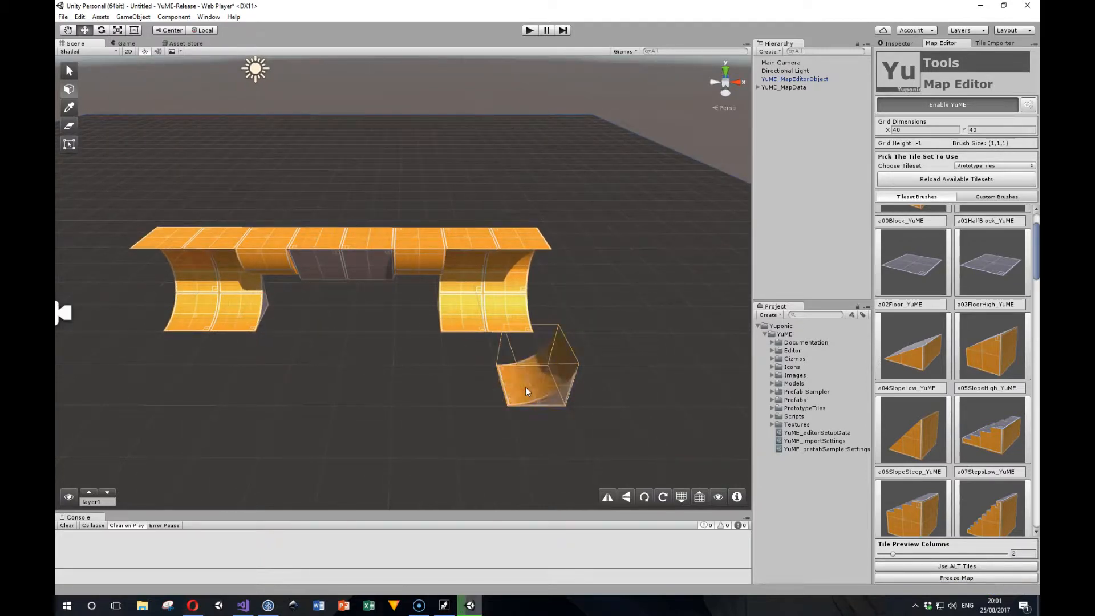
{"action": "left_click", "coordinate": [529, 353]}
{"action": "mouse_move", "coordinate": [566, 380]}
{"action": "left_mouse_down", "text": "alt"}
{"action": "mouse_move", "coordinate": [436, 418]}
{"action": "mouse_move", "coordinate": [508, 409]}
{"action": "left_mouse_up", "text": "alt"}
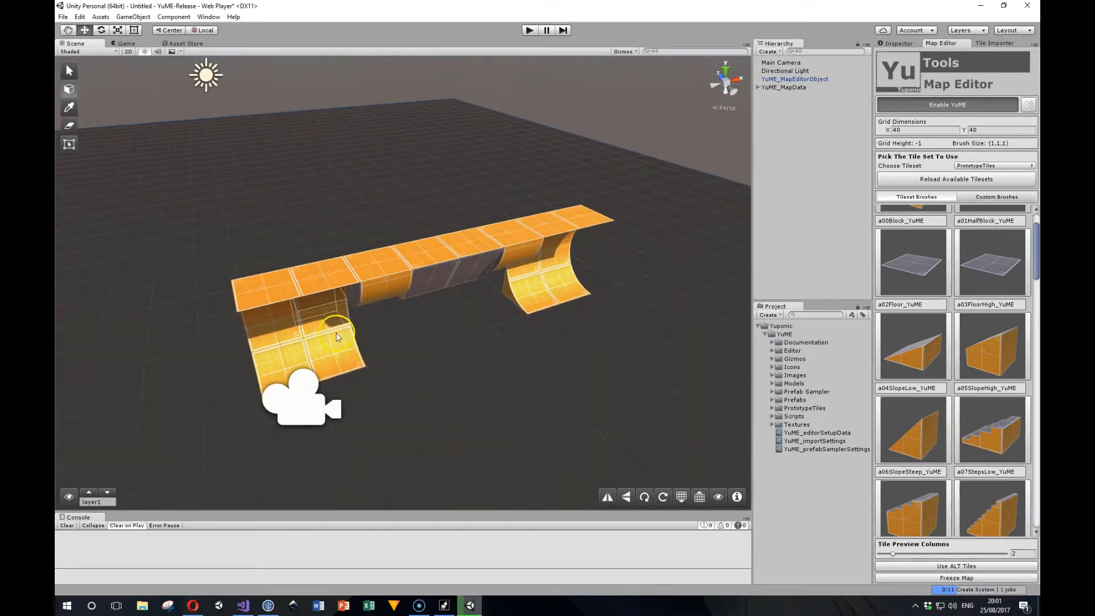
{"action": "left_click", "coordinate": [536, 265]}
{"action": "mouse_move", "coordinate": [516, 381]}
{"action": "left_mouse_down", "text": "alt"}
{"action": "mouse_move", "coordinate": [396, 384]}
{"action": "mouse_move", "coordinate": [428, 386]}
{"action": "left_mouse_up", "text": "alt"}
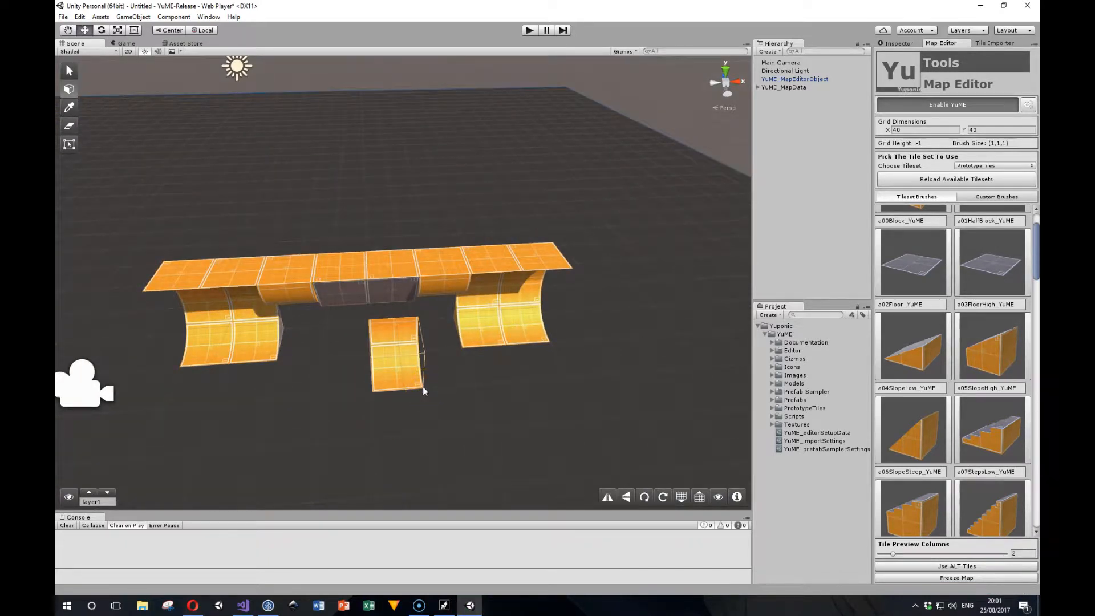
Step: Select all the bridge tiles, delete them, and raise the grid height to 0
{"action": "left_click", "coordinate": [69, 144]}
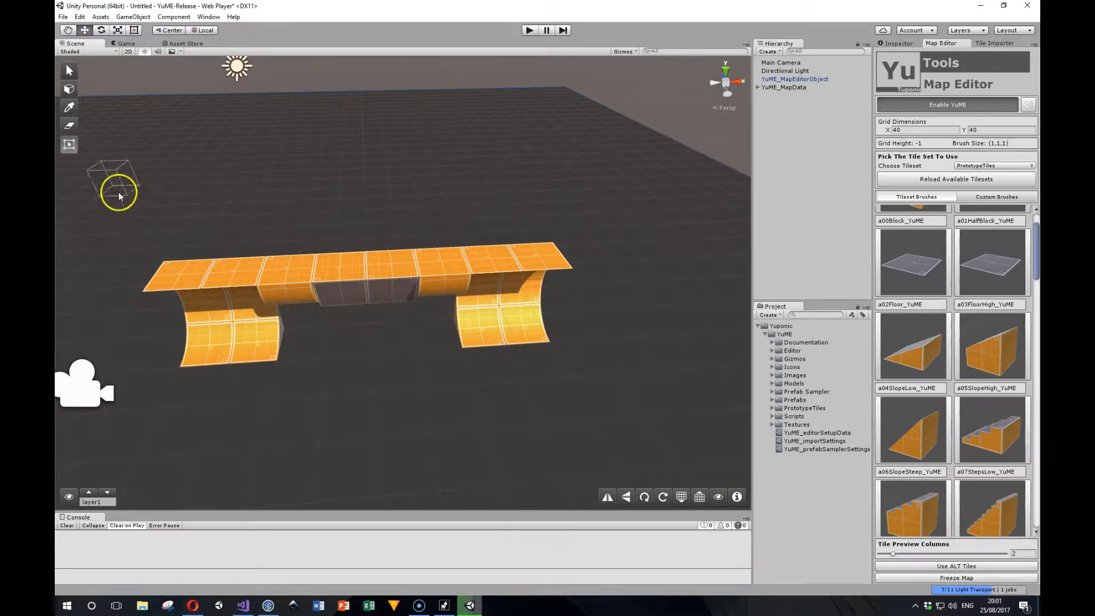
{"action": "left_click_drag", "start_coordinate": [117, 188], "coordinate": [384, 325]}
{"action": "left_click", "coordinate": [76, 229]}
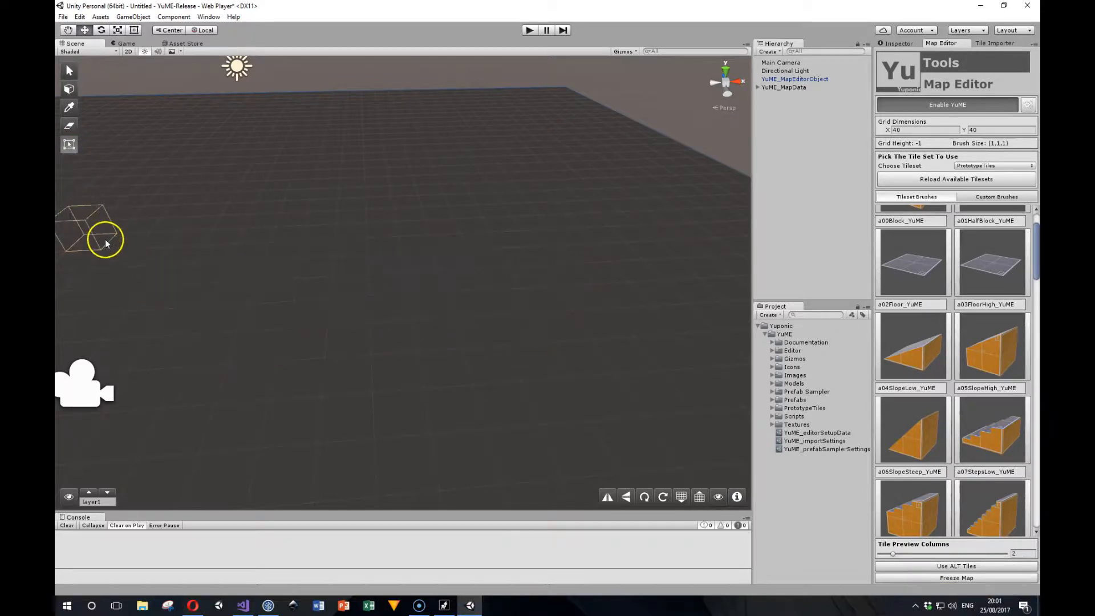
{"action": "key", "text": "equal"}
{"action": "left_click_drag", "start_coordinate": [390, 317], "coordinate": [480, 326], "text": "alt"}
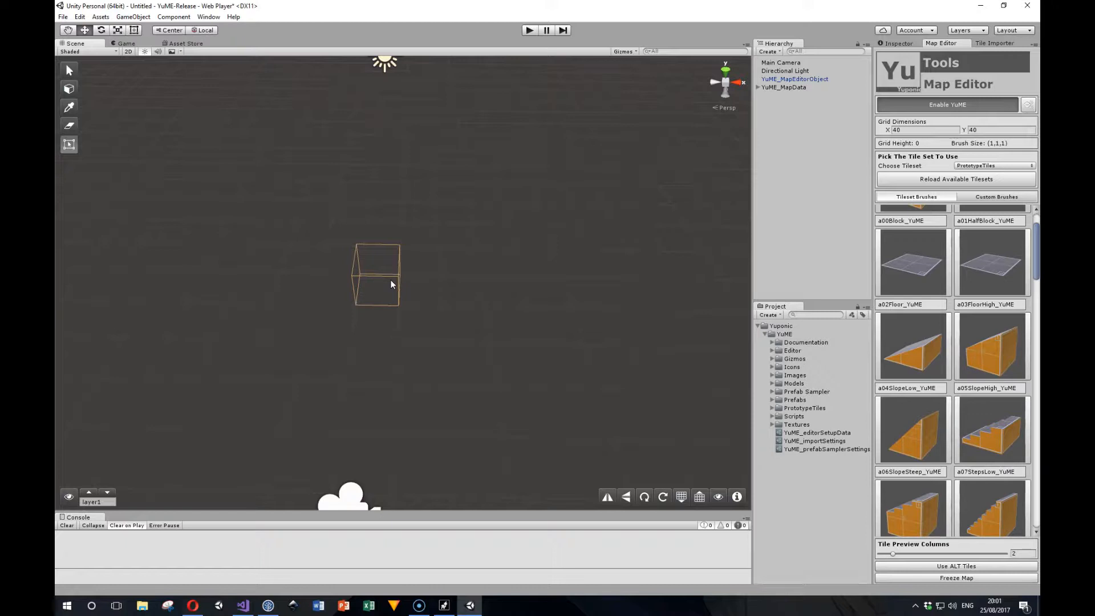
{"action": "left_click", "coordinate": [272, 240]}
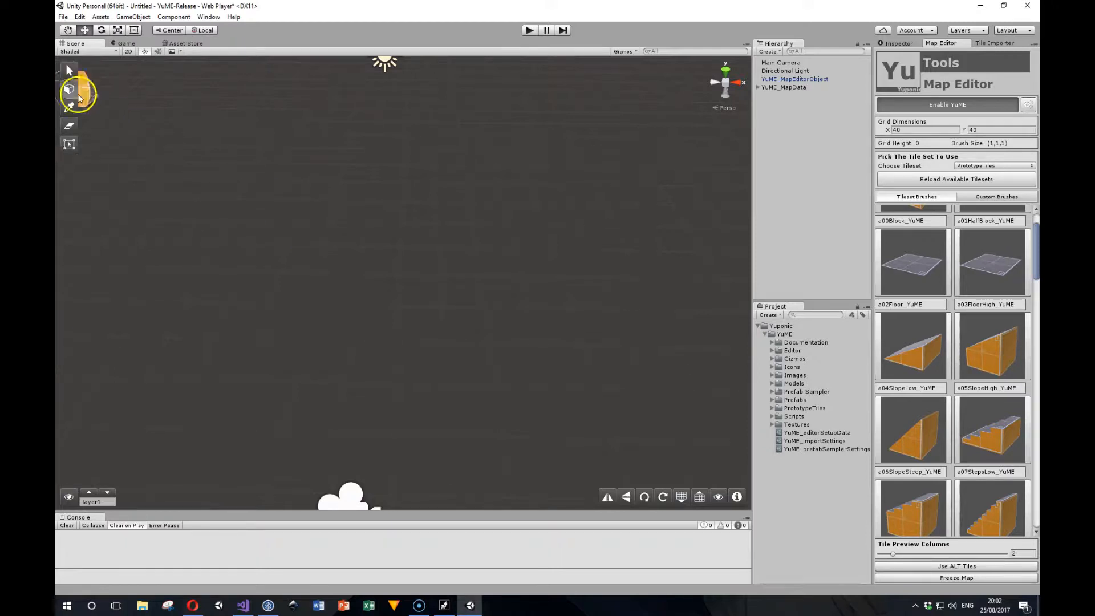
Step: Turn on random rotation paint mode and paint a large patch of curved tiles across the grid
{"action": "mouse_move", "coordinate": [484, 266]}
{"action": "left_mouse_down", "text": "alt"}
{"action": "mouse_move", "coordinate": [445, 269]}
{"action": "mouse_move", "coordinate": [429, 205]}
{"action": "mouse_move", "coordinate": [430, 367]}
{"action": "mouse_move", "coordinate": [439, 325]}
{"action": "left_mouse_up", "text": "alt"}
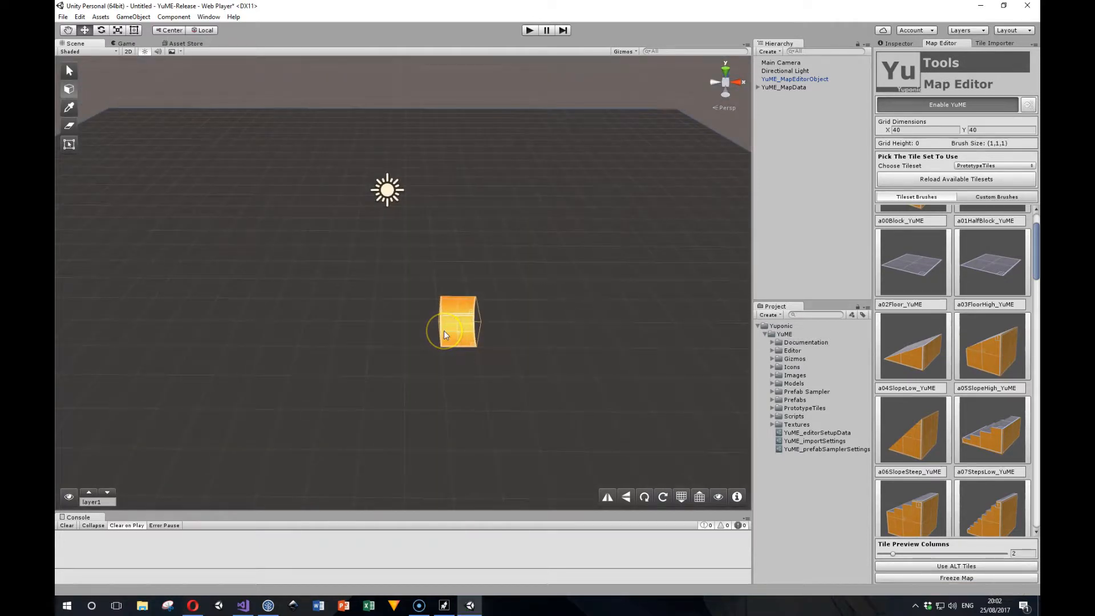
{"action": "key", "text": "r"}
{"action": "mouse_move", "coordinate": [444, 335]}
{"action": "left_mouse_down", "text": "alt"}
{"action": "mouse_move", "coordinate": [469, 351]}
{"action": "mouse_move", "coordinate": [477, 297]}
{"action": "mouse_move", "coordinate": [459, 274]}
{"action": "mouse_move", "coordinate": [462, 330]}
{"action": "mouse_move", "coordinate": [478, 304]}
{"action": "mouse_move", "coordinate": [463, 341]}
{"action": "left_mouse_up", "text": "alt"}
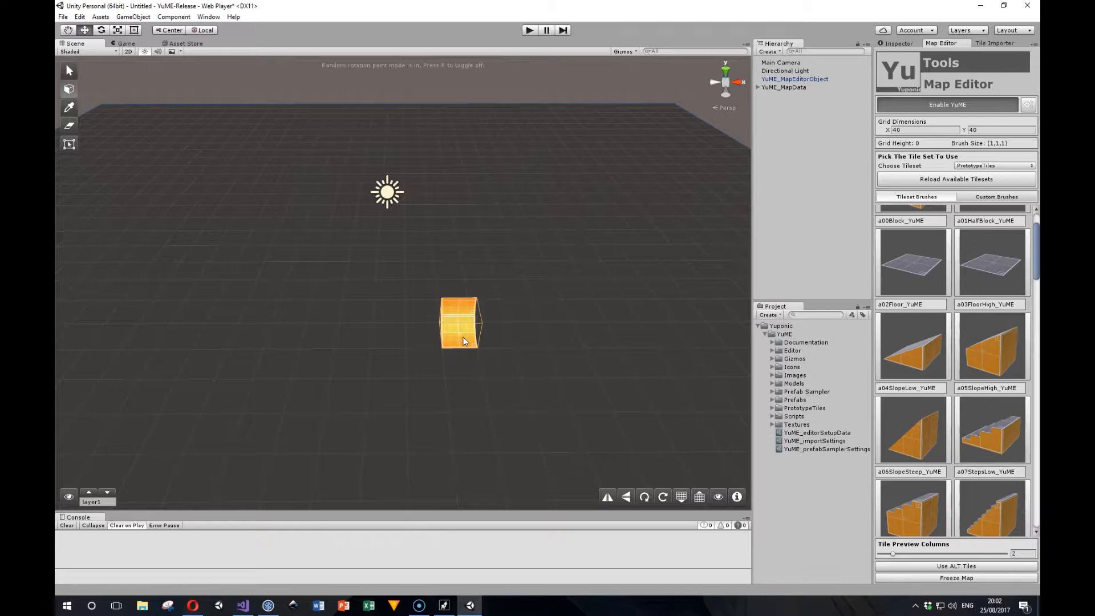
{"action": "mouse_move", "coordinate": [314, 228]}
{"action": "left_mouse_down"}
{"action": "mouse_move", "coordinate": [325, 215]}
{"action": "mouse_move", "coordinate": [350, 271]}
{"action": "mouse_move", "coordinate": [403, 322]}
{"action": "mouse_move", "coordinate": [447, 237]}
{"action": "mouse_move", "coordinate": [422, 215]}
{"action": "mouse_move", "coordinate": [500, 301]}
{"action": "mouse_move", "coordinate": [422, 330]}
{"action": "mouse_move", "coordinate": [320, 342]}
{"action": "mouse_move", "coordinate": [288, 268]}
{"action": "mouse_move", "coordinate": [367, 225]}
{"action": "mouse_move", "coordinate": [314, 206]}
{"action": "mouse_move", "coordinate": [379, 367]}
{"action": "mouse_move", "coordinate": [425, 342]}
{"action": "mouse_move", "coordinate": [358, 357]}
{"action": "mouse_move", "coordinate": [308, 328]}
{"action": "mouse_move", "coordinate": [420, 318]}
{"action": "mouse_move", "coordinate": [529, 353]}
{"action": "left_mouse_up"}
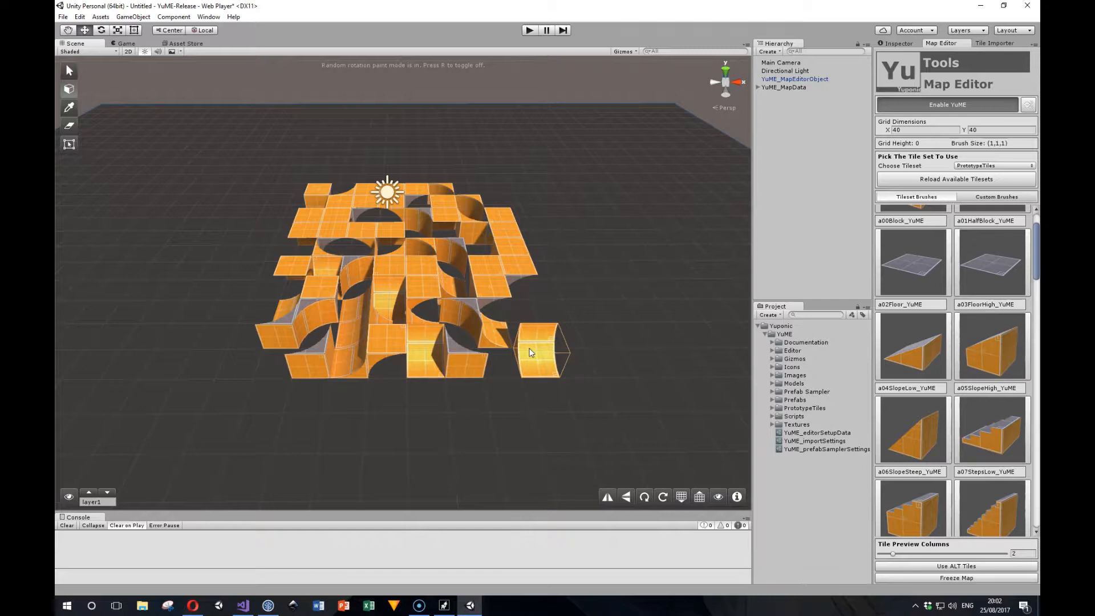
{"action": "left_click", "coordinate": [529, 352]}
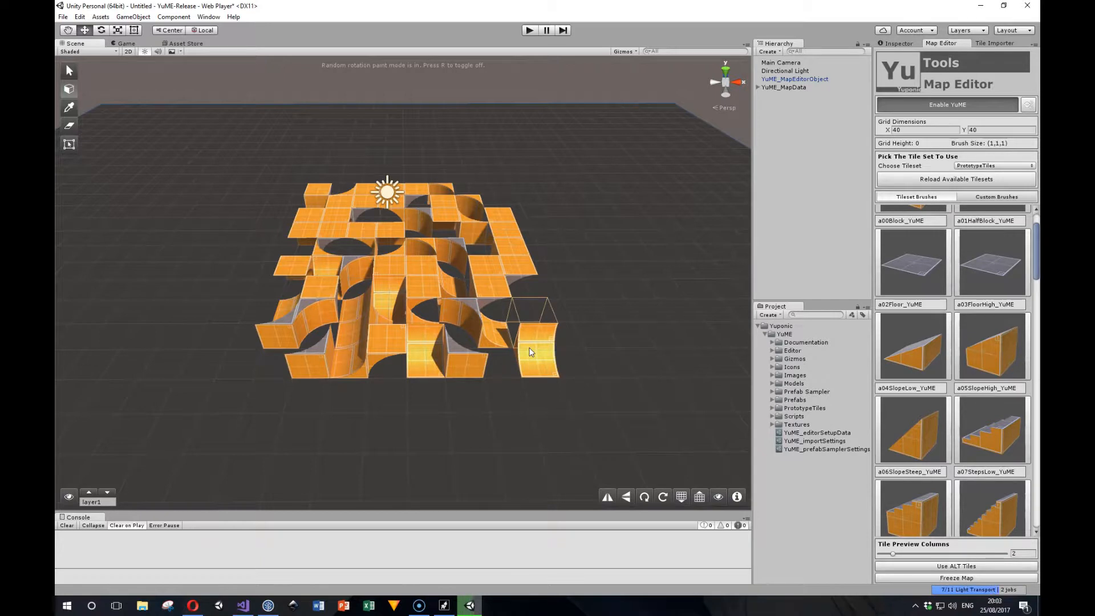
Step: Select and delete all the randomly rotated tiles, and turn off random rotation paint mode
{"action": "left_click", "coordinate": [69, 145]}
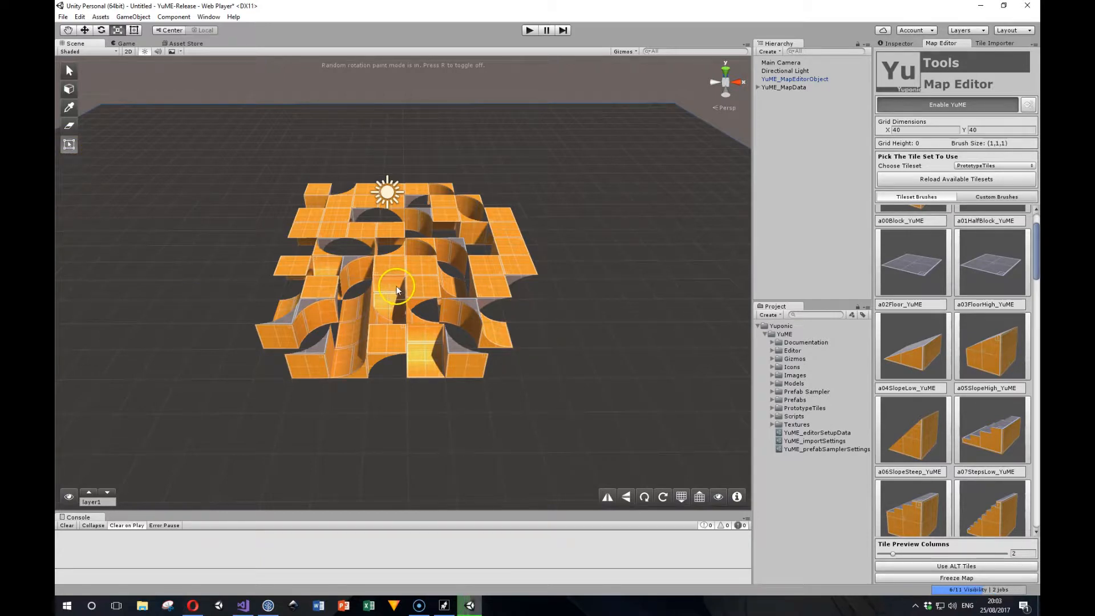
{"action": "key", "text": "a"}
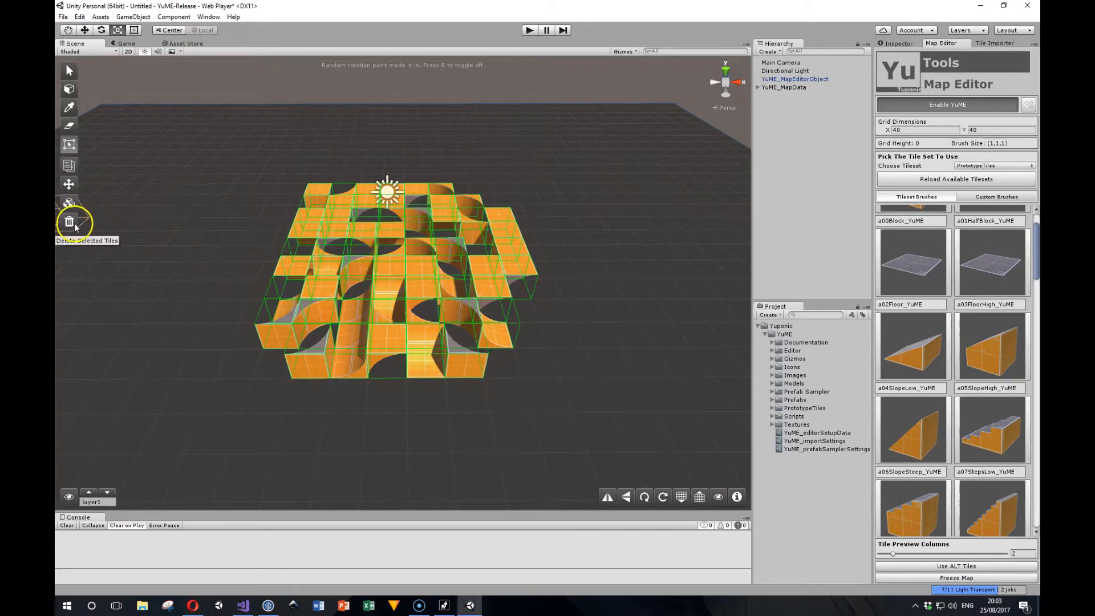
{"action": "left_click", "coordinate": [71, 222]}
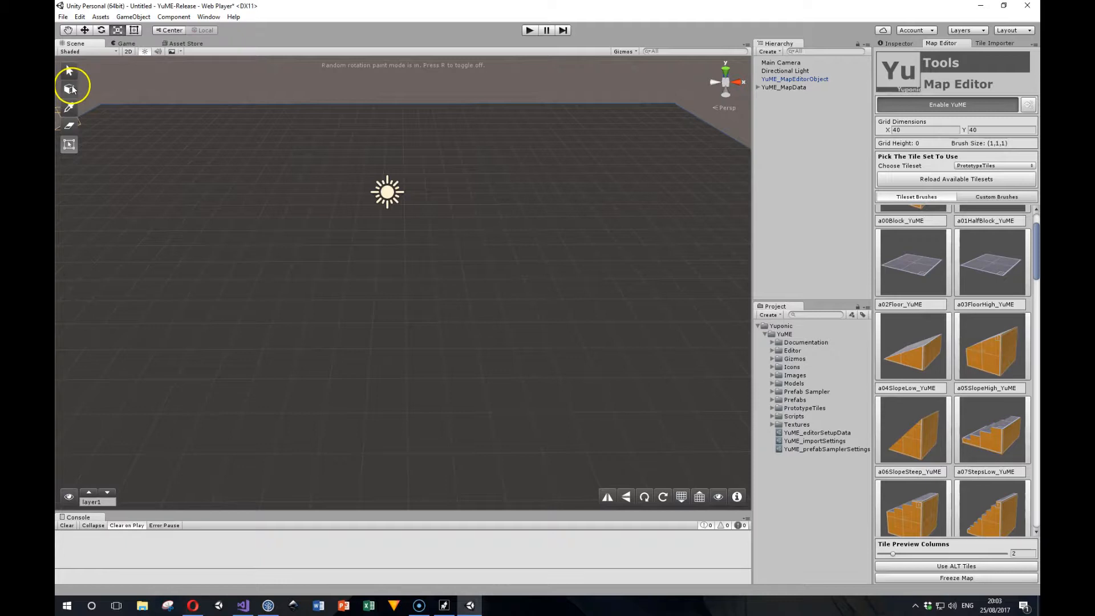
{"action": "left_click", "coordinate": [398, 270]}
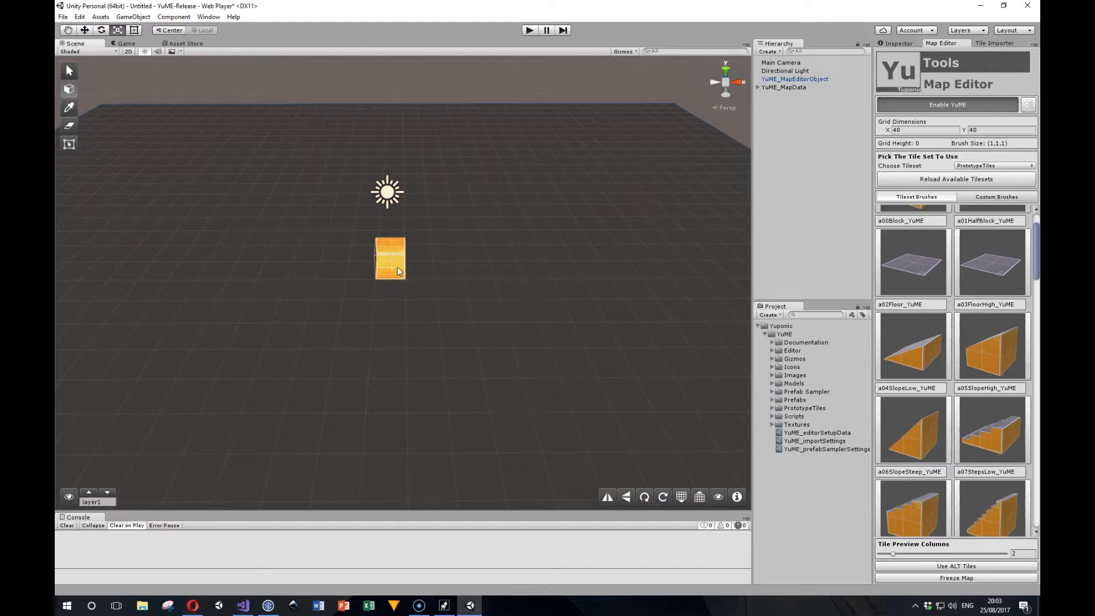
Step: Switch to Nevercenter Silo and examine the block models in yuponicProtoTiles.obj from different angles
{"action": "left_click", "coordinate": [444, 605]}
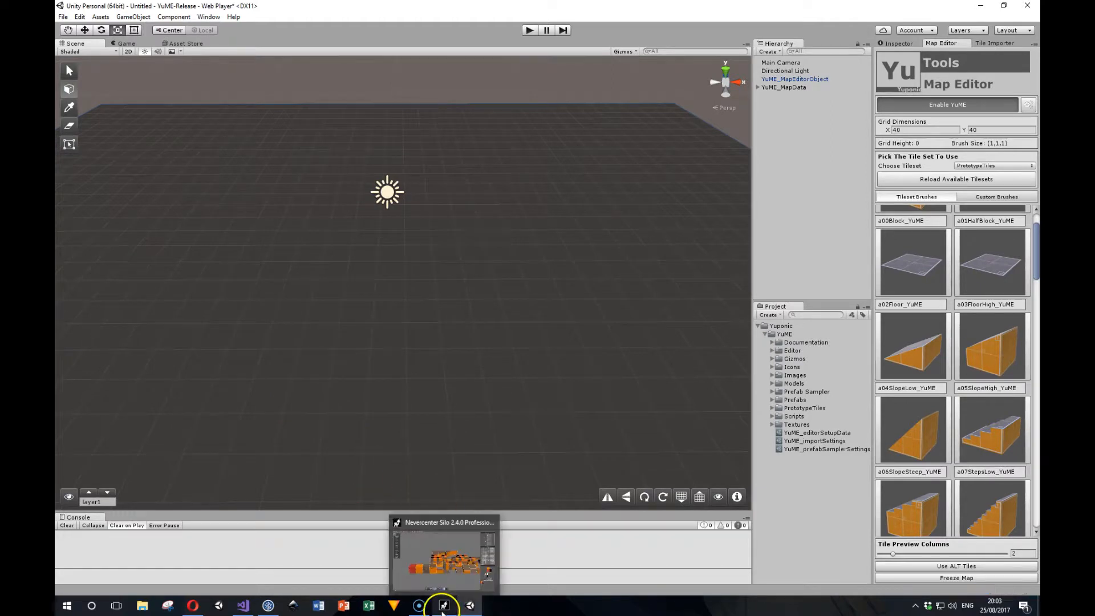
{"action": "left_click", "coordinate": [444, 605]}
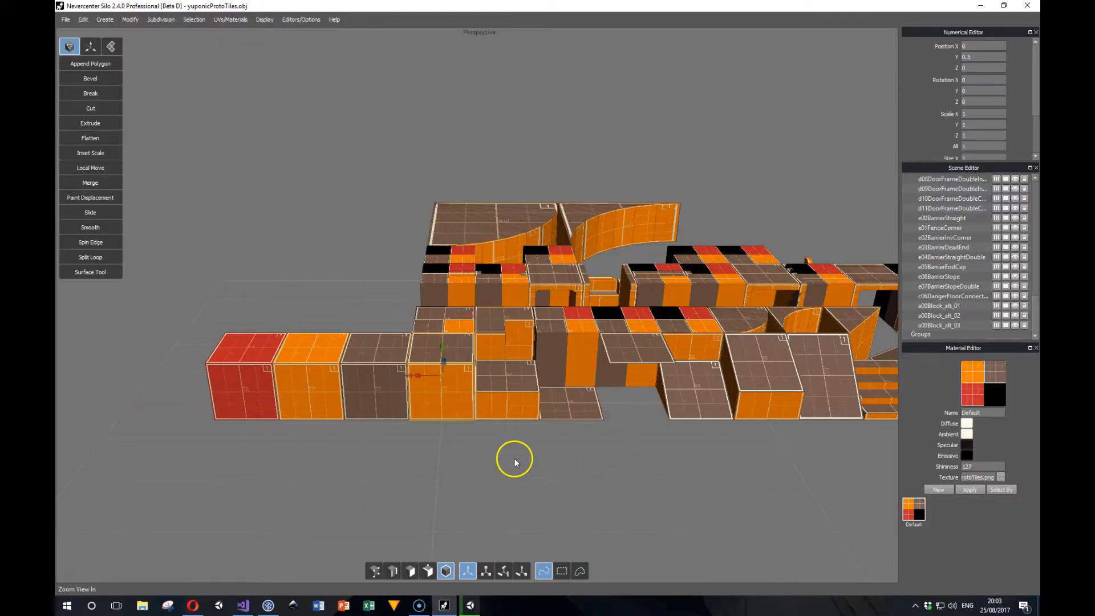
{"action": "middle_click_drag", "start_coordinate": [521, 442], "coordinate": [519, 464]}
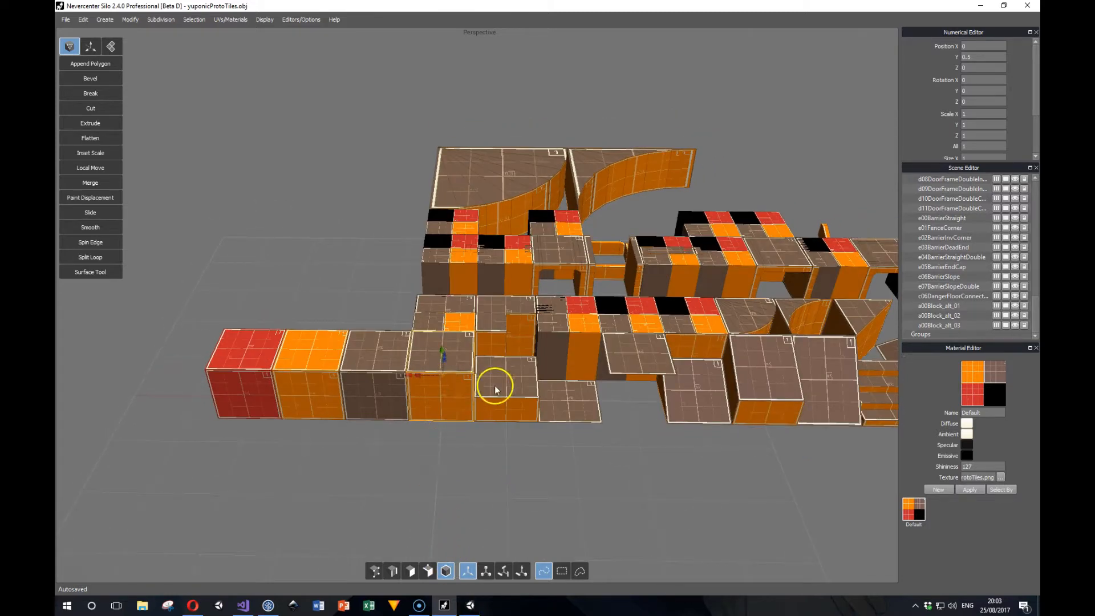
{"action": "middle_click_drag", "start_coordinate": [501, 463], "coordinate": [610, 435]}
Step: Look through the scene's object names and select the blocks a00Block_alt_01, a00Block_alt_02 and a00Block_alt_03 in turn
{"action": "left_click_drag", "start_coordinate": [1036, 314], "coordinate": [1033, 189]}
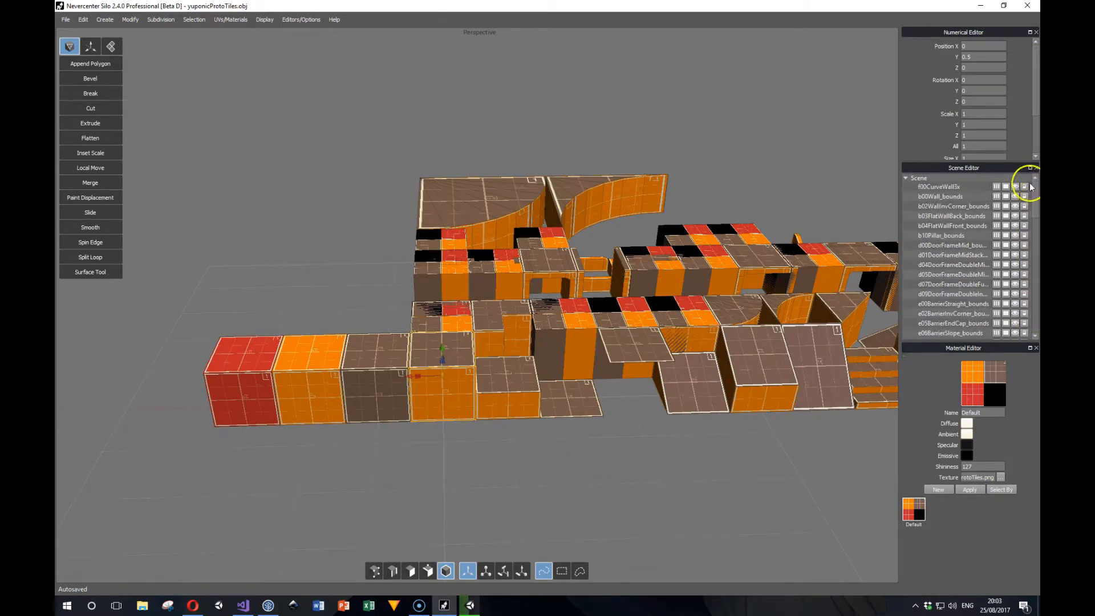
{"action": "scroll", "coordinate": [953, 251], "scroll_direction": "down", "scroll_amount": 3}
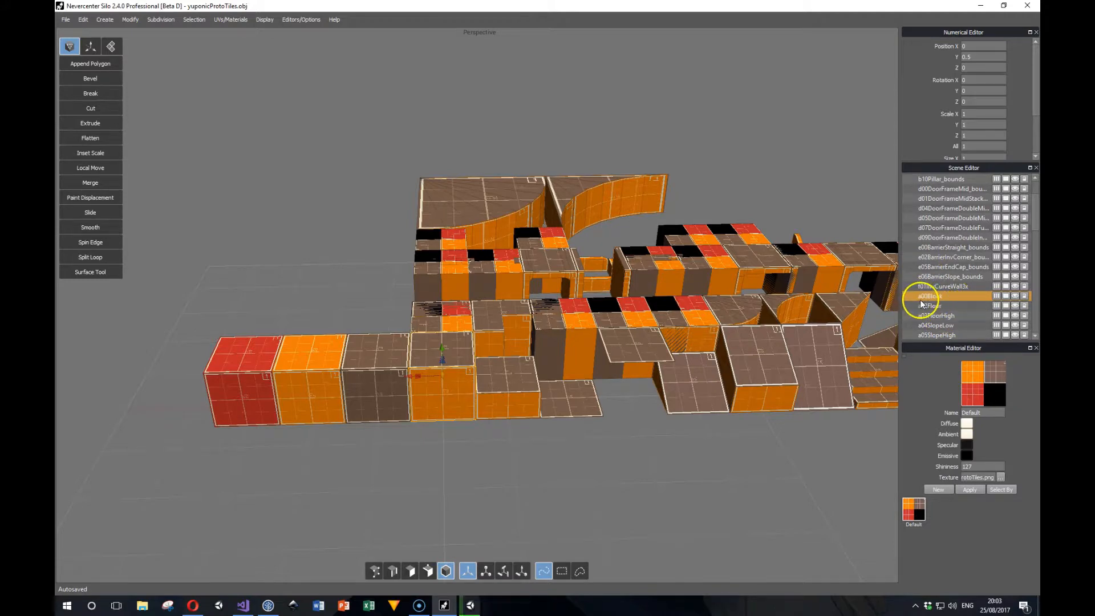
{"action": "scroll", "coordinate": [970, 304], "scroll_direction": "down", "scroll_amount": 4}
{"action": "scroll", "coordinate": [973, 304], "scroll_direction": "down", "scroll_amount": 5}
{"action": "left_click", "coordinate": [372, 388]}
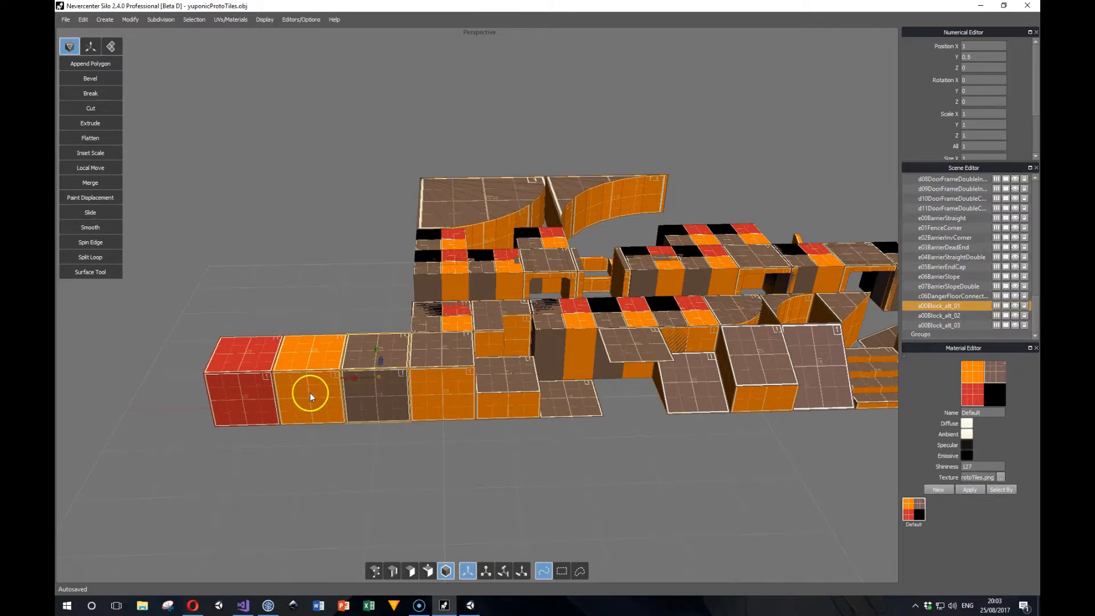
{"action": "left_click", "coordinate": [312, 395]}
{"action": "left_click", "coordinate": [244, 392]}
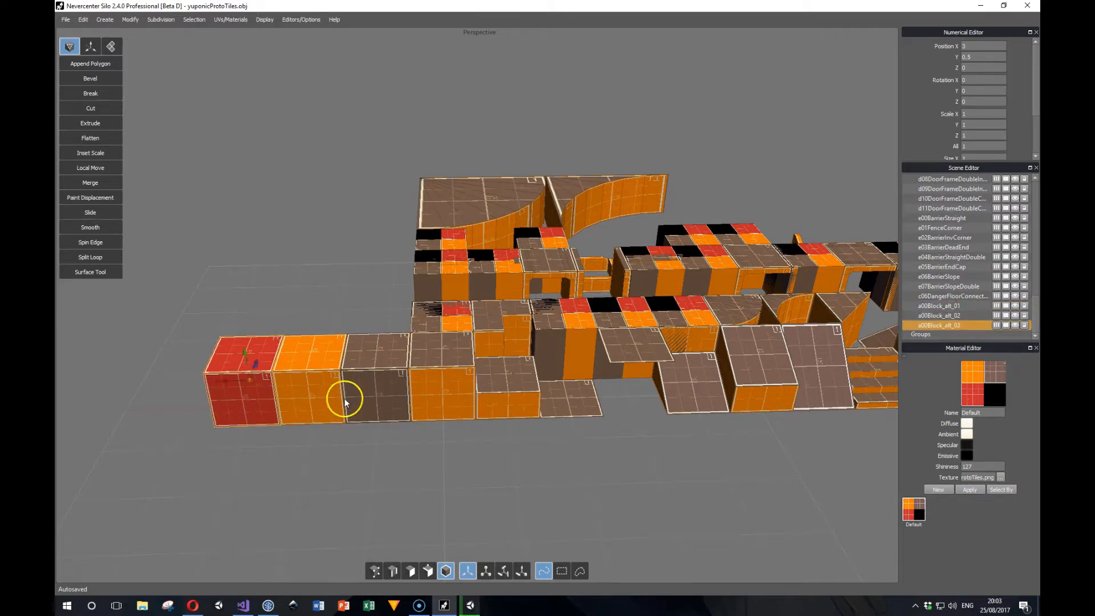
Step: Compare the original block with its coloured variants, selecting a00Block_alt_01 and a00Block_alt_02 to examine how the alternatives are named
{"action": "left_click", "coordinate": [384, 399]}
{"action": "left_click", "coordinate": [296, 411]}
{"action": "left_click", "coordinate": [256, 412]}
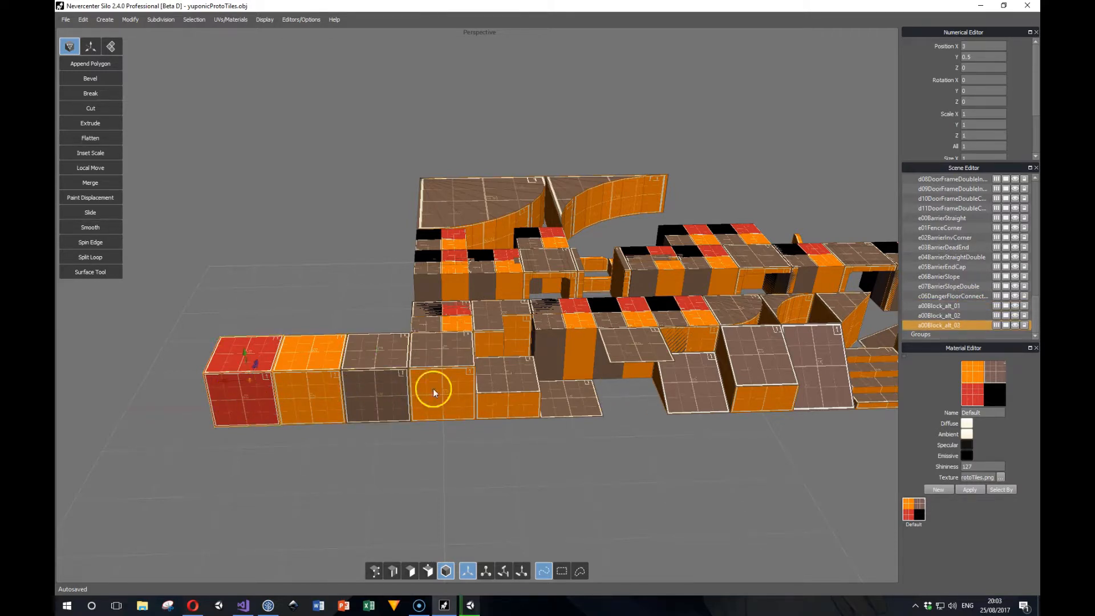
{"action": "left_click", "coordinate": [933, 307]}
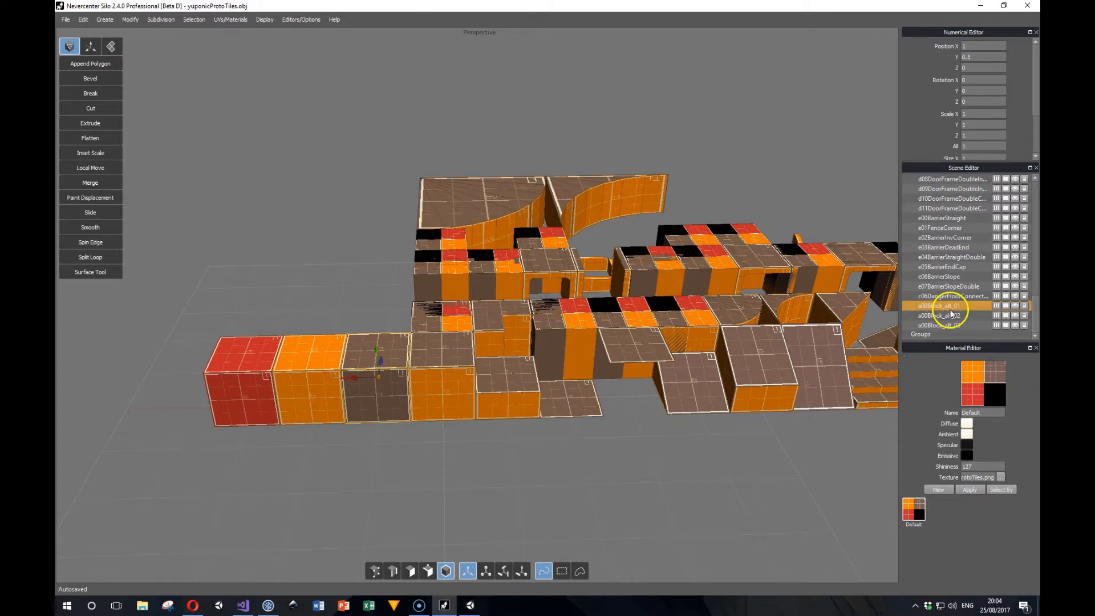
{"action": "left_click", "coordinate": [959, 311]}
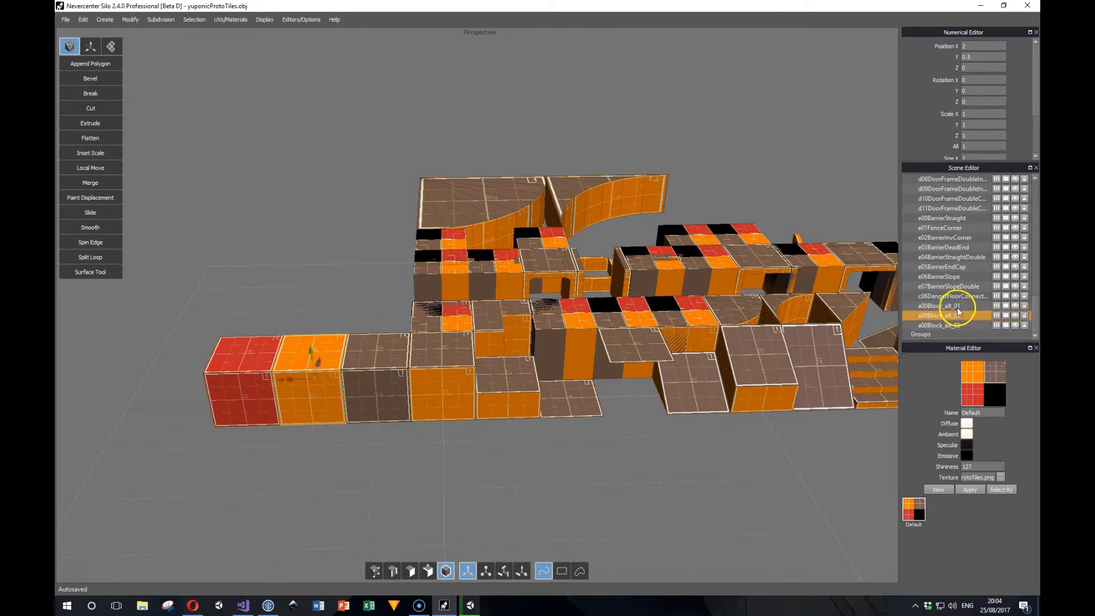
{"action": "left_click", "coordinate": [958, 308]}
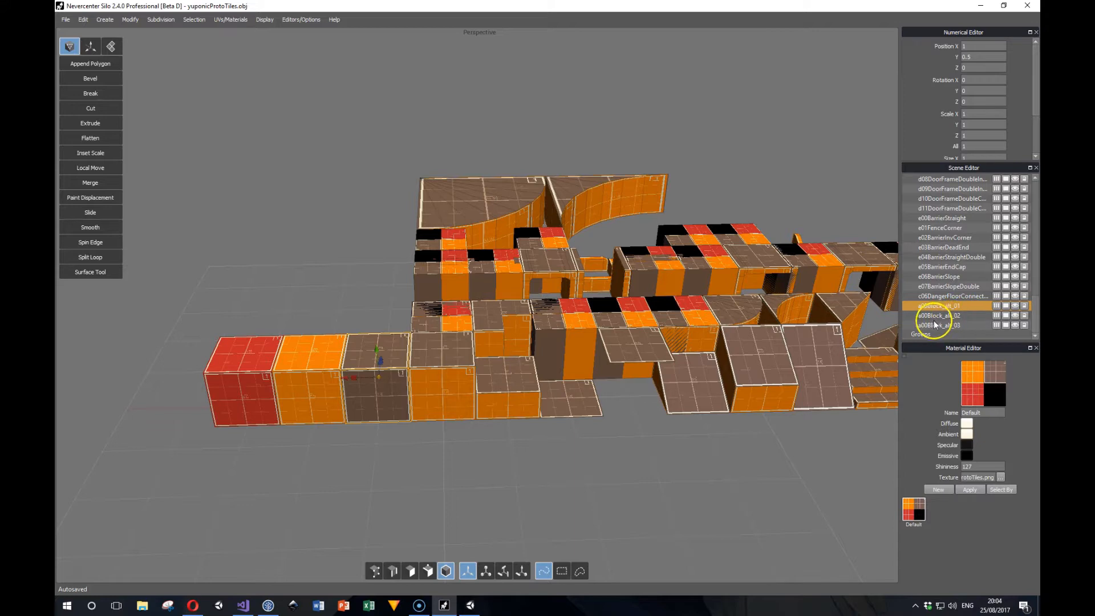
Step: Switch to Unity and examine the Alternative Tile Identifier setting in the YuME Tile Importer
{"action": "left_click", "coordinate": [469, 606]}
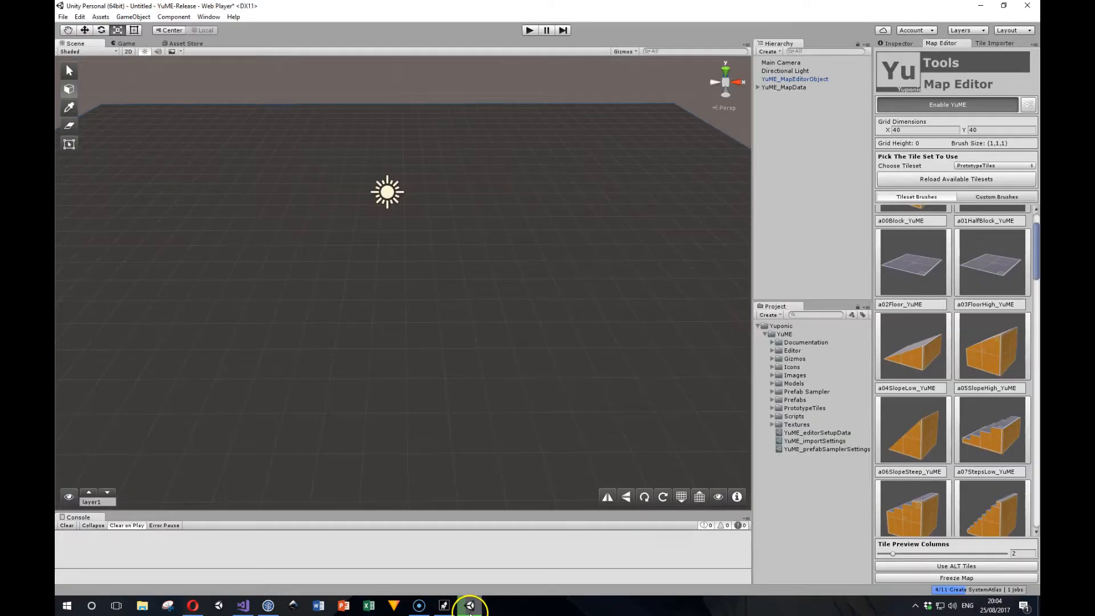
{"action": "left_click", "coordinate": [989, 45]}
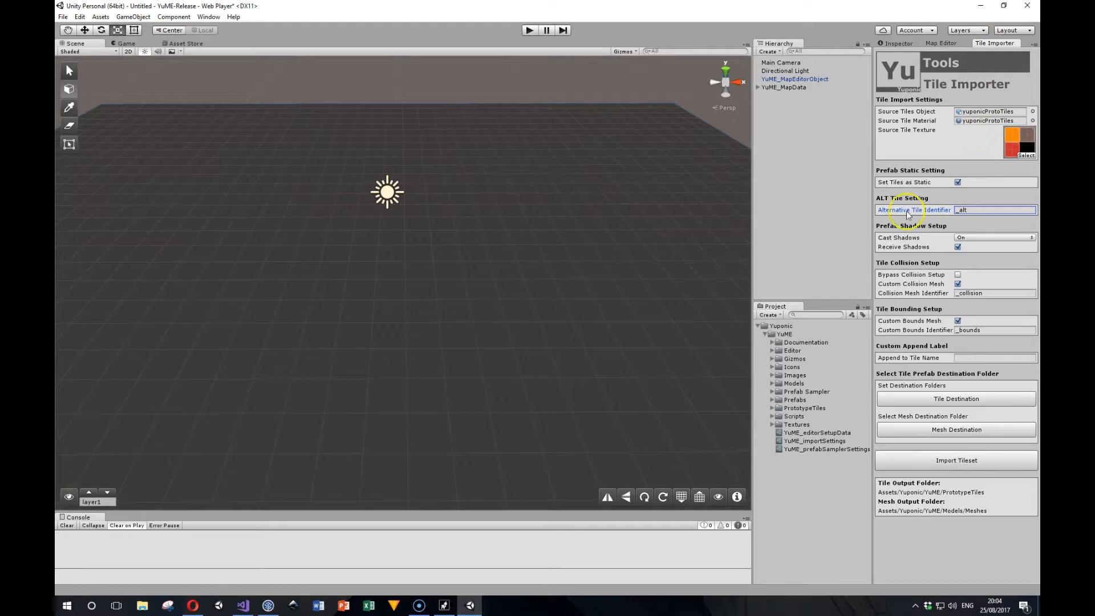
{"action": "left_click", "coordinate": [962, 210]}
Step: Expand the PrototypeTiles folder in the project and look through its tile prefabs
{"action": "left_click", "coordinate": [772, 400]}
{"action": "left_click", "coordinate": [772, 400]}
{"action": "left_click", "coordinate": [773, 400]}
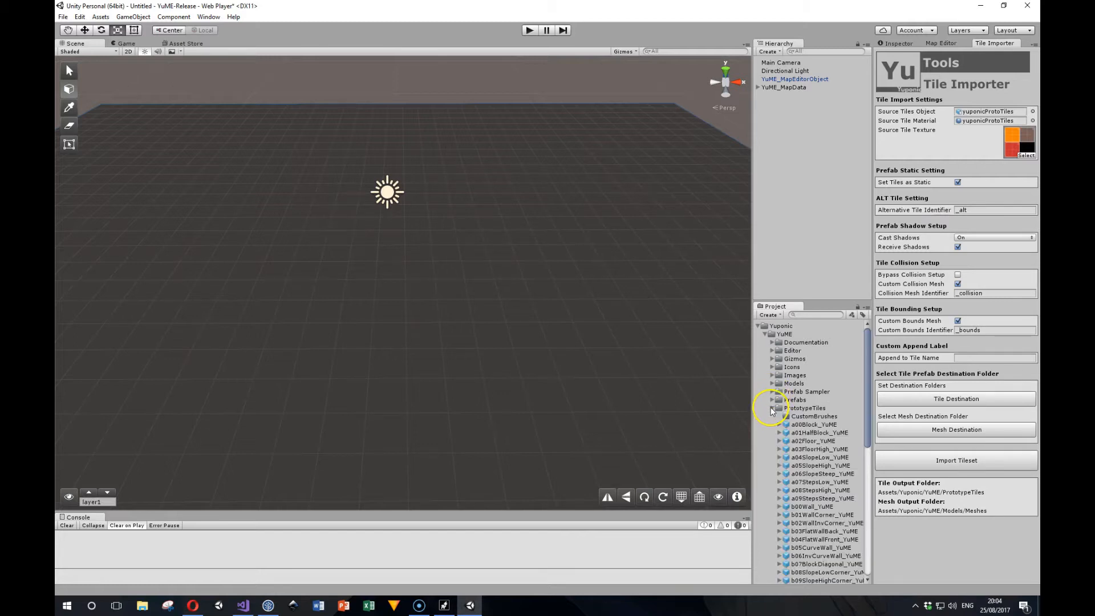
{"action": "scroll", "coordinate": [819, 432], "scroll_direction": "down", "scroll_amount": 3}
{"action": "scroll", "coordinate": [819, 431], "scroll_direction": "up", "scroll_amount": 3}
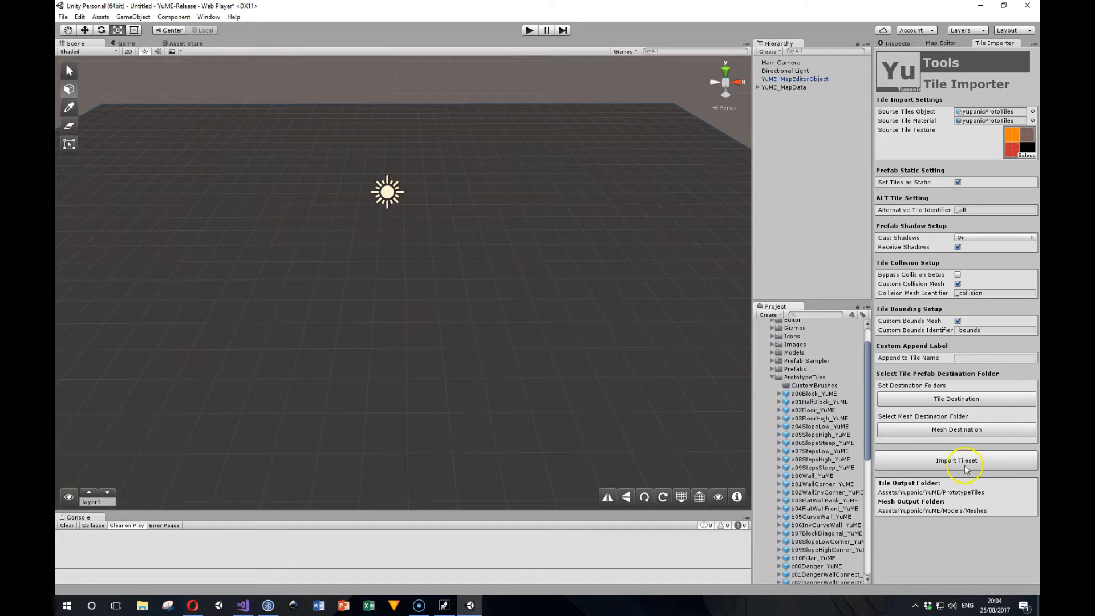
Step: Import the yuponicProtoTiles tileset with the _alt identifier and inspect the alternative prefabs in the a00Block_YuME folder
{"action": "left_click", "coordinate": [955, 463]}
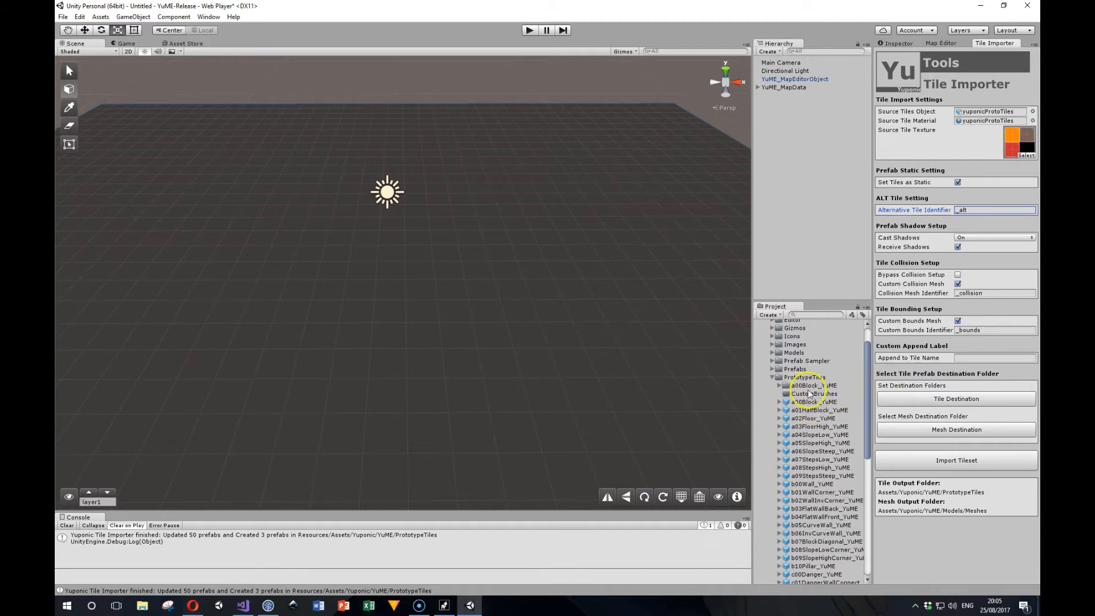
{"action": "left_click", "coordinate": [779, 385]}
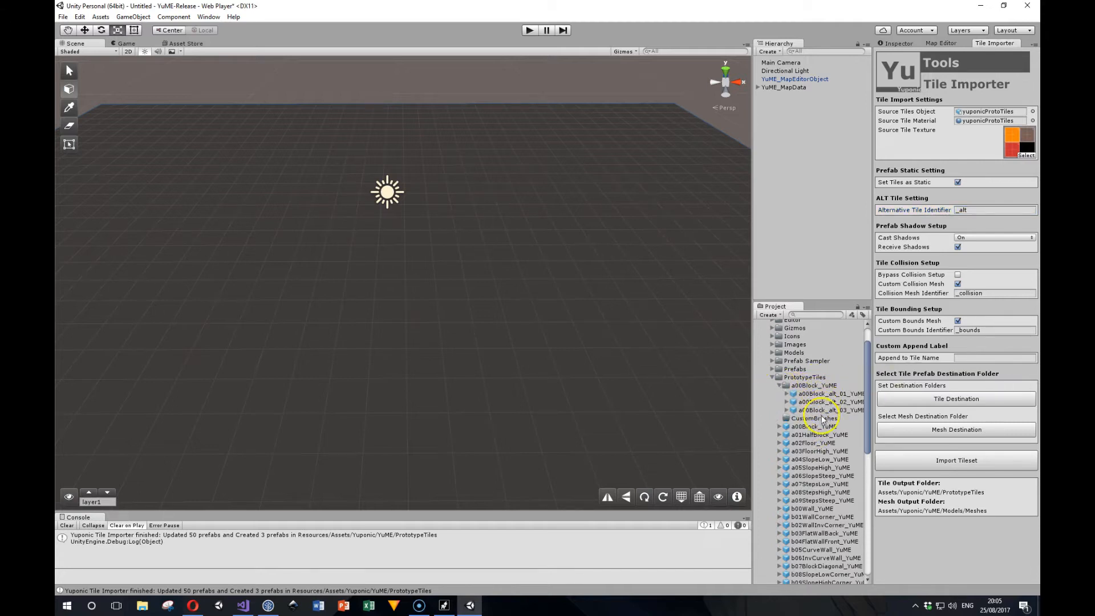
{"action": "left_click", "coordinate": [779, 386]}
Step: Reload the available tilesets in the Map Editor and paint a patch of a00Block_YuME tiles on the grid
{"action": "left_click", "coordinate": [939, 44]}
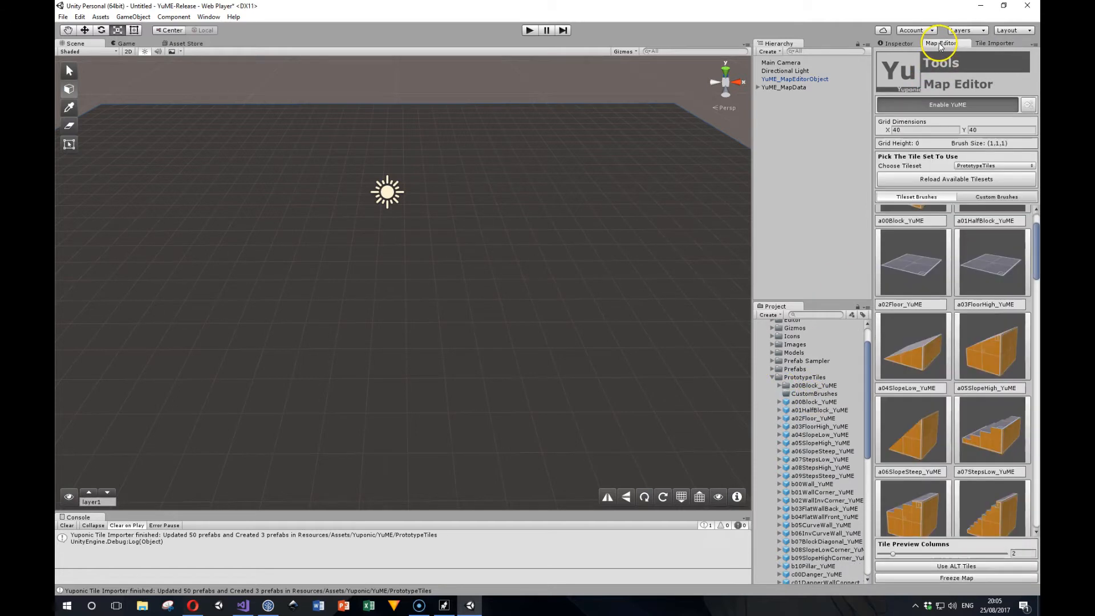
{"action": "left_click", "coordinate": [961, 179]}
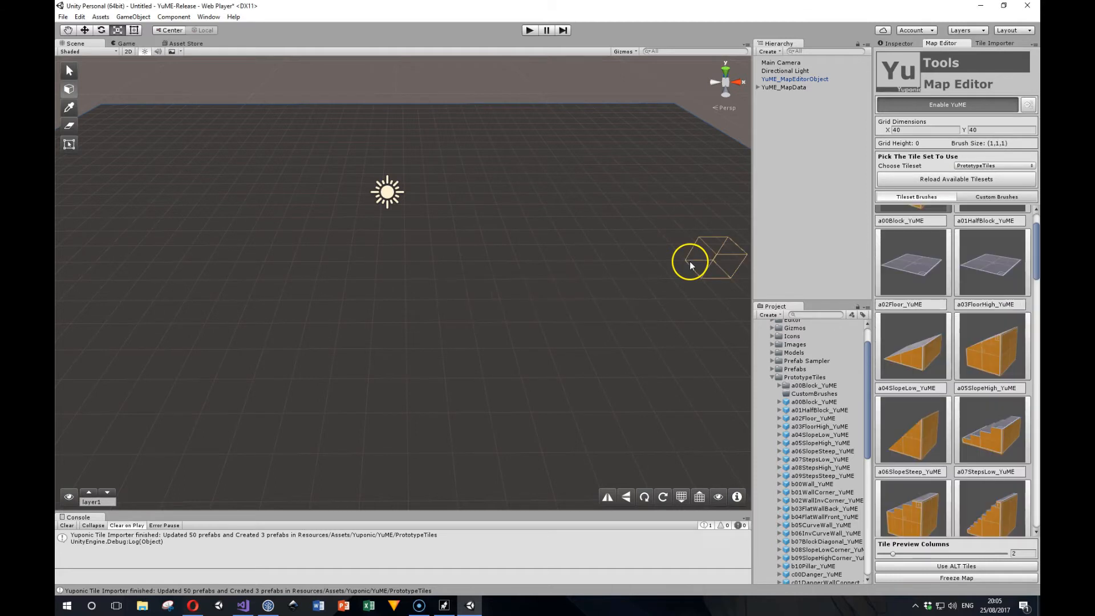
{"action": "scroll", "coordinate": [1036, 255], "scroll_direction": "up", "scroll_amount": 2}
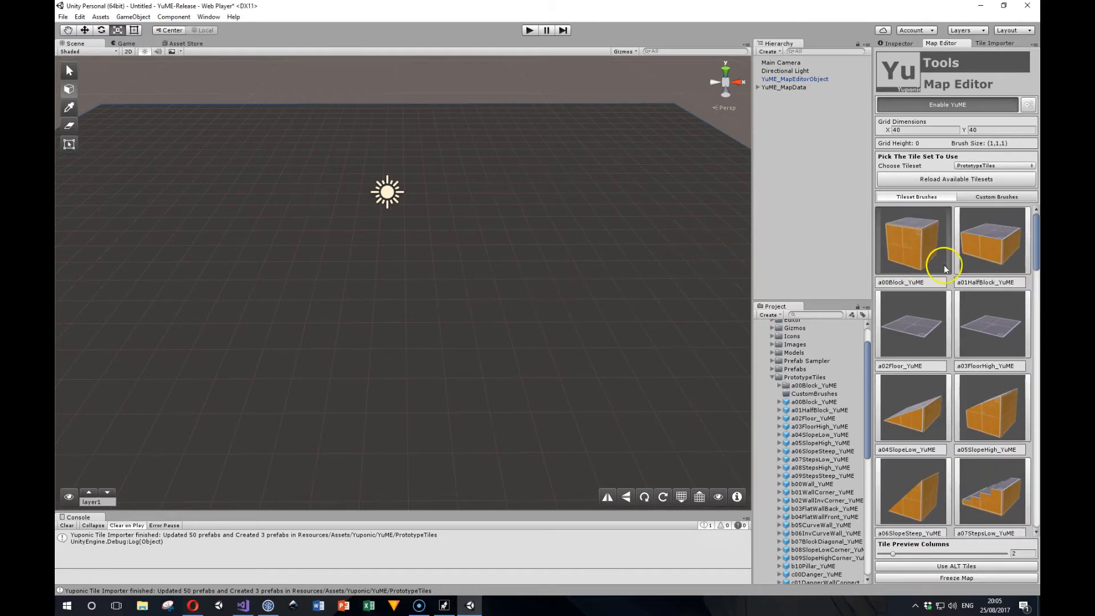
{"action": "left_click", "coordinate": [997, 237]}
{"action": "left_click", "coordinate": [907, 254]}
{"action": "mouse_move", "coordinate": [429, 252]}
{"action": "left_mouse_down"}
{"action": "mouse_move", "coordinate": [416, 289]}
{"action": "mouse_move", "coordinate": [391, 251]}
{"action": "mouse_move", "coordinate": [367, 239]}
{"action": "mouse_move", "coordinate": [509, 300]}
{"action": "left_mouse_up"}
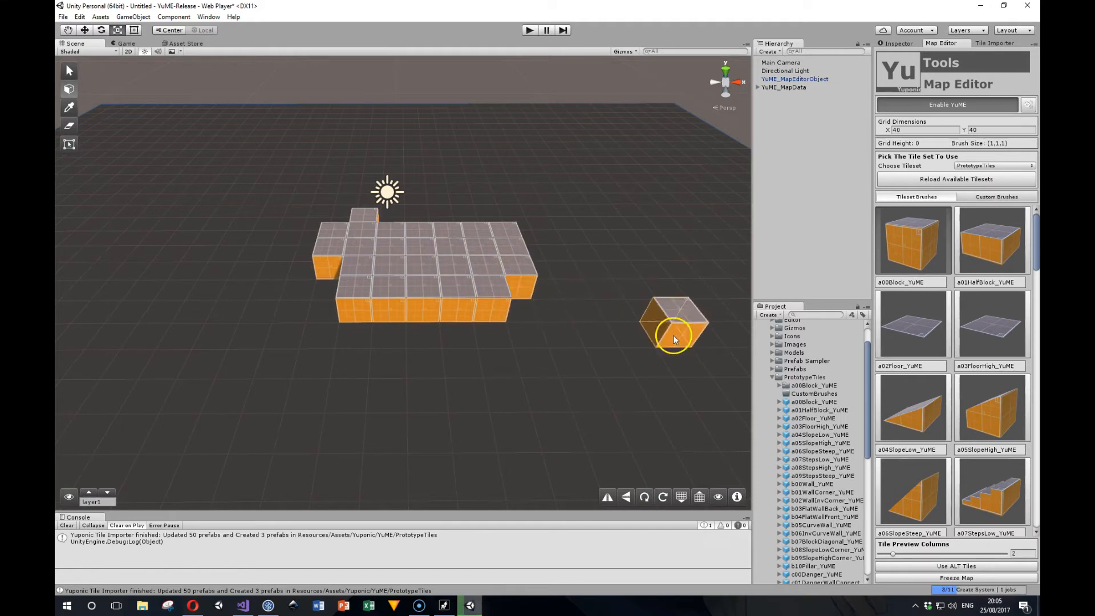
Step: Turn on the use of ALT tiles and paint a large patch of randomly varied blocks over the grid
{"action": "left_click", "coordinate": [967, 567]}
{"action": "mouse_move", "coordinate": [558, 323]}
{"action": "left_mouse_down"}
{"action": "mouse_move", "coordinate": [445, 396]}
{"action": "mouse_move", "coordinate": [377, 388]}
{"action": "mouse_move", "coordinate": [545, 388]}
{"action": "mouse_move", "coordinate": [462, 437]}
{"action": "mouse_move", "coordinate": [314, 440]}
{"action": "mouse_move", "coordinate": [306, 357]}
{"action": "mouse_move", "coordinate": [525, 328]}
{"action": "mouse_move", "coordinate": [365, 275]}
{"action": "mouse_move", "coordinate": [339, 318]}
{"action": "mouse_move", "coordinate": [380, 322]}
{"action": "mouse_move", "coordinate": [379, 238]}
{"action": "mouse_move", "coordinate": [489, 316]}
{"action": "mouse_move", "coordinate": [555, 418]}
{"action": "mouse_move", "coordinate": [534, 460]}
{"action": "mouse_move", "coordinate": [585, 385]}
{"action": "mouse_move", "coordinate": [539, 261]}
{"action": "left_mouse_up"}
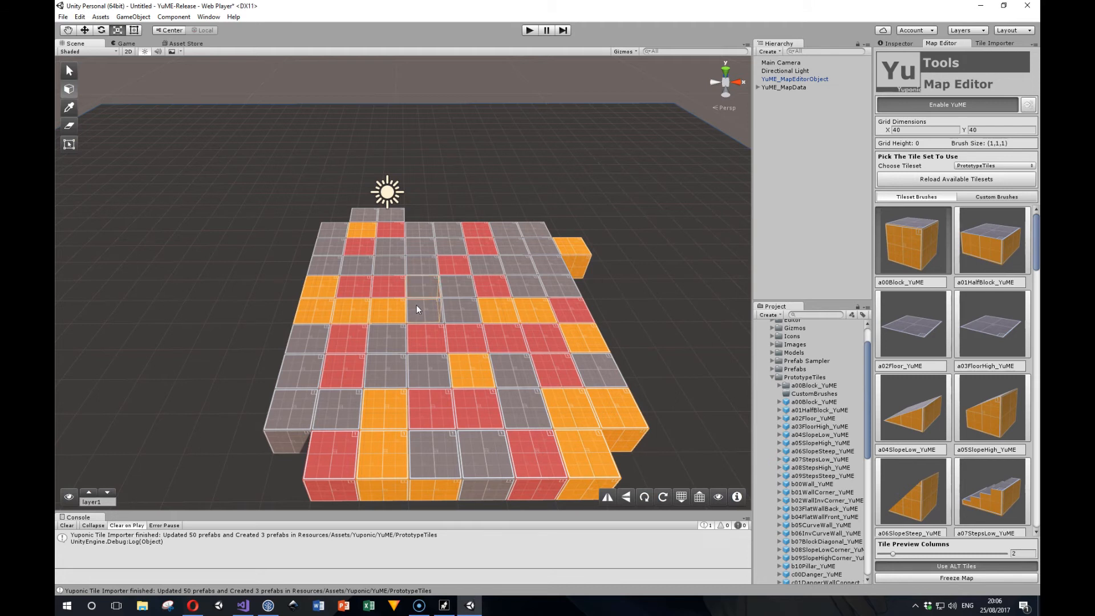
Step: Raise the grid height to 1 and paint a second layer of ALT blocks on the back part of the patch
{"action": "scroll", "coordinate": [416, 306], "scroll_direction": "up", "scroll_amount": 1, "text": "shift"}
{"action": "mouse_move", "coordinate": [354, 237]}
{"action": "left_mouse_down"}
{"action": "mouse_move", "coordinate": [496, 241]}
{"action": "mouse_move", "coordinate": [381, 242]}
{"action": "mouse_move", "coordinate": [444, 276]}
{"action": "mouse_move", "coordinate": [537, 261]}
{"action": "mouse_move", "coordinate": [536, 282]}
{"action": "left_mouse_up"}
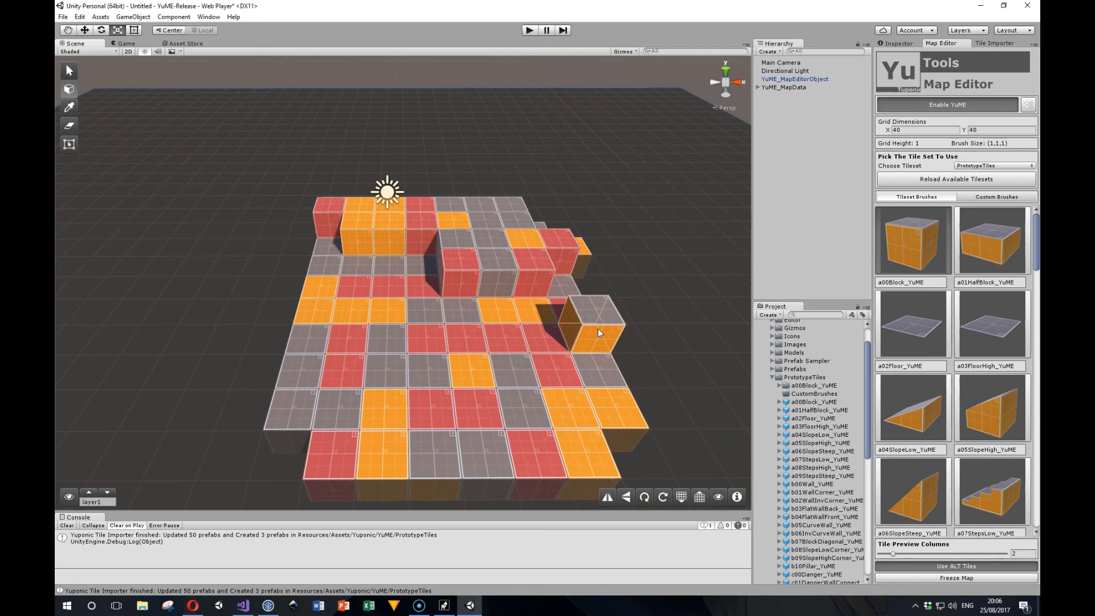
{"action": "left_click", "coordinate": [598, 328]}
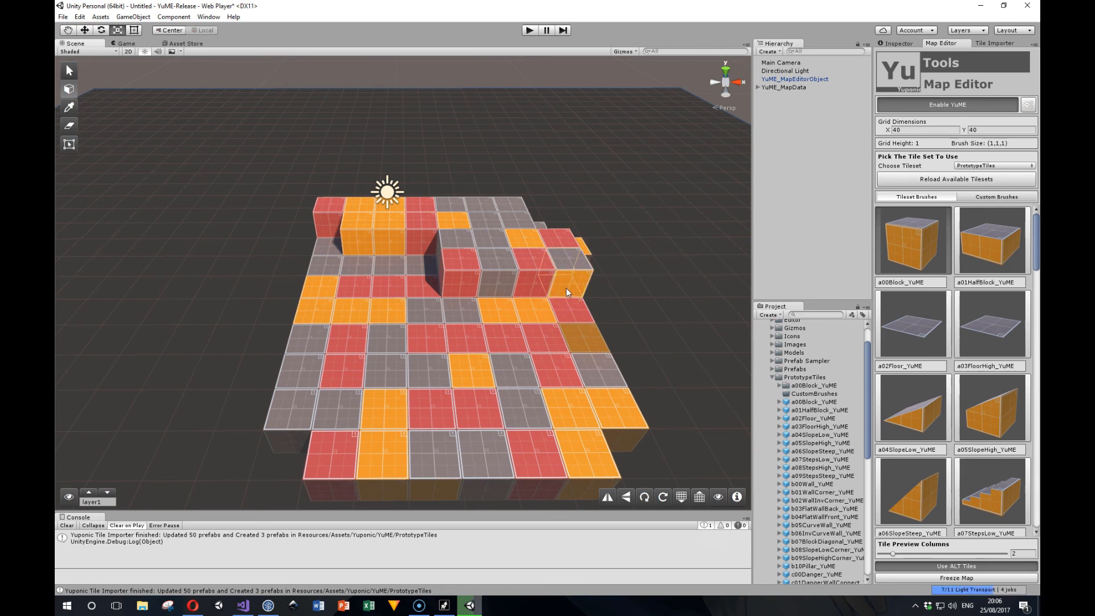
{"action": "left_click", "coordinate": [625, 293]}
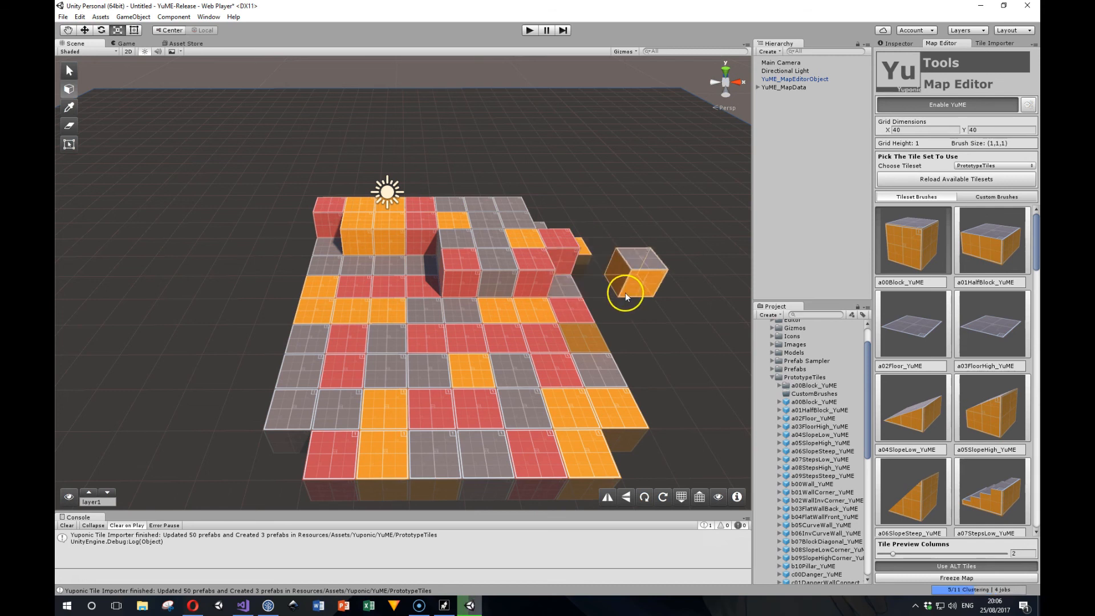